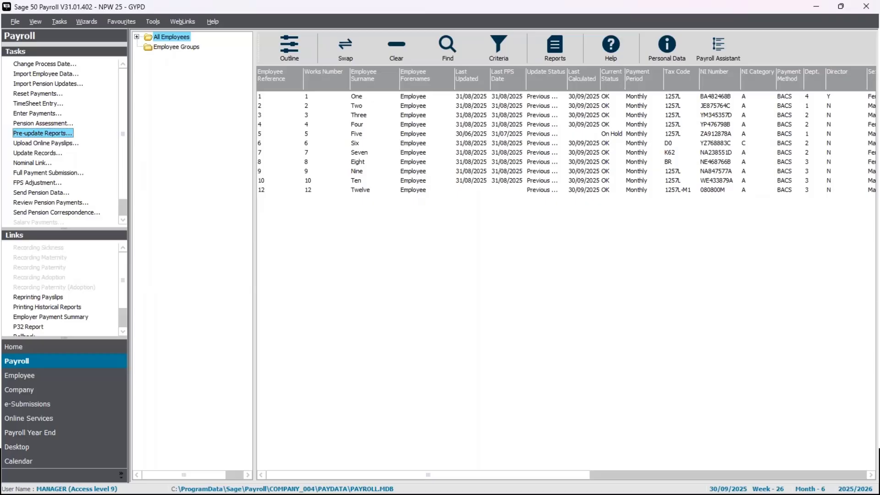
pyautogui.click(248, 195)
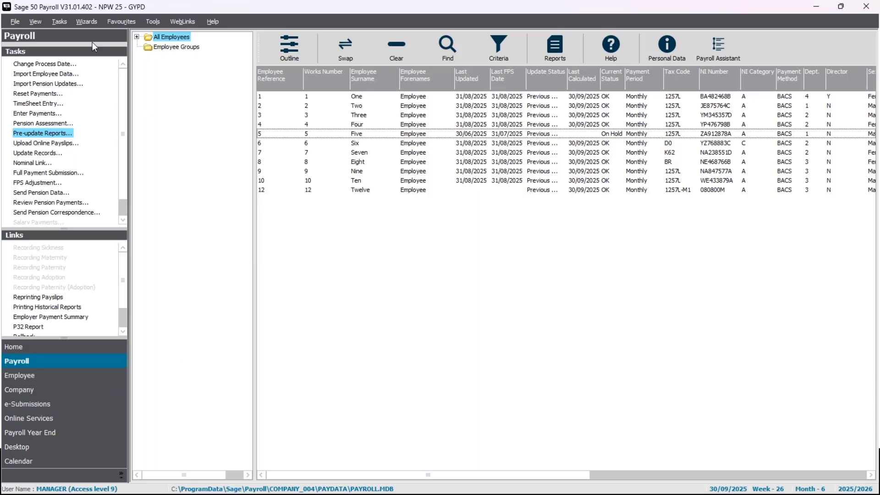
pyautogui.click(50, 64)
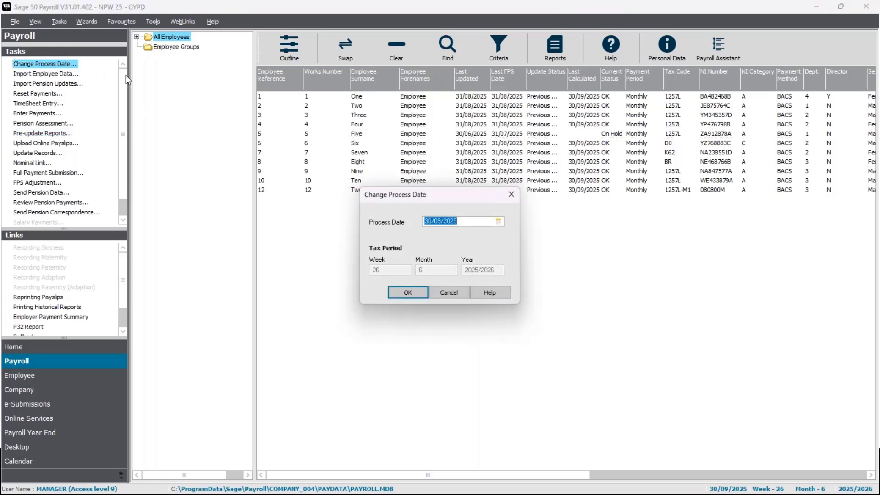
pyautogui.click(515, 197)
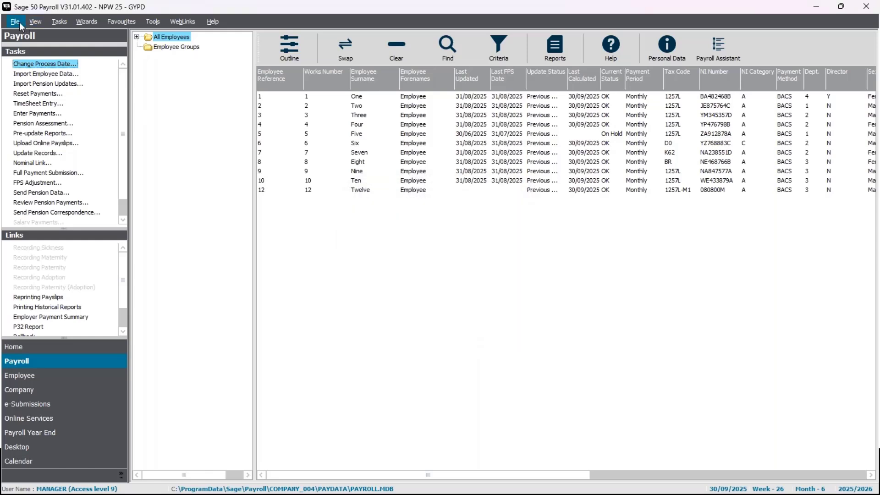
# Step: Change the payroll view to Process Map and enlarge the employee list area above the map
pyautogui.click(39, 22)
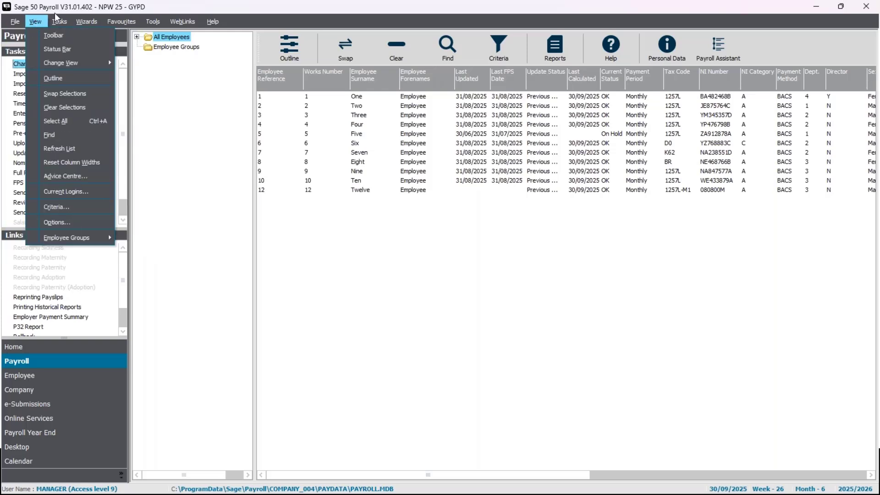
pyautogui.click(36, 22)
pyautogui.click(35, 22)
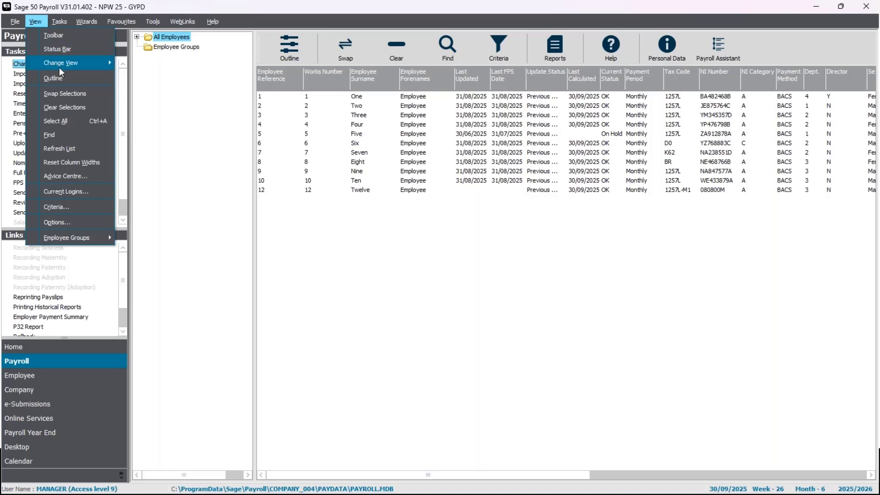
pyautogui.moveTo(60, 67)
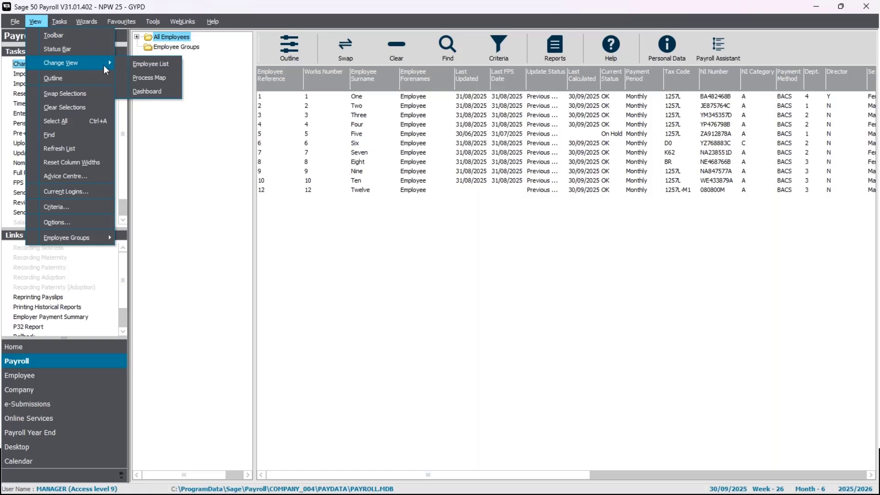
pyautogui.click(140, 77)
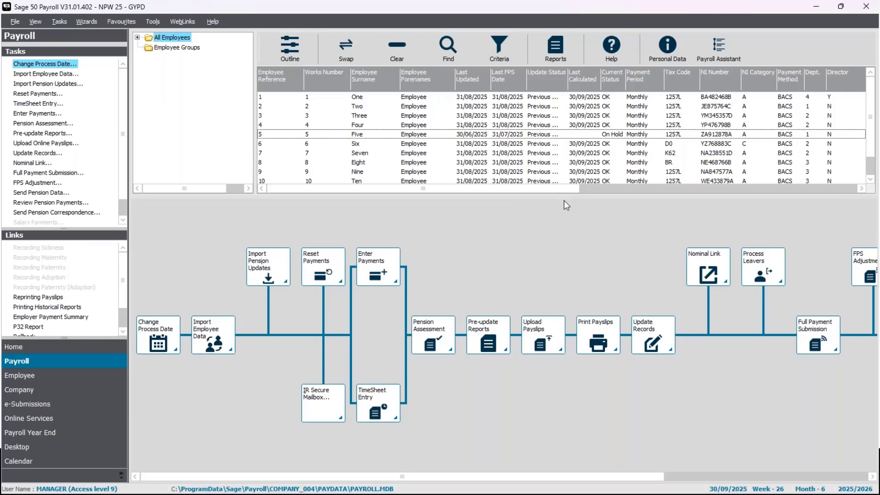
pyautogui.moveTo(564, 200); pyautogui.dragTo(568, 303)
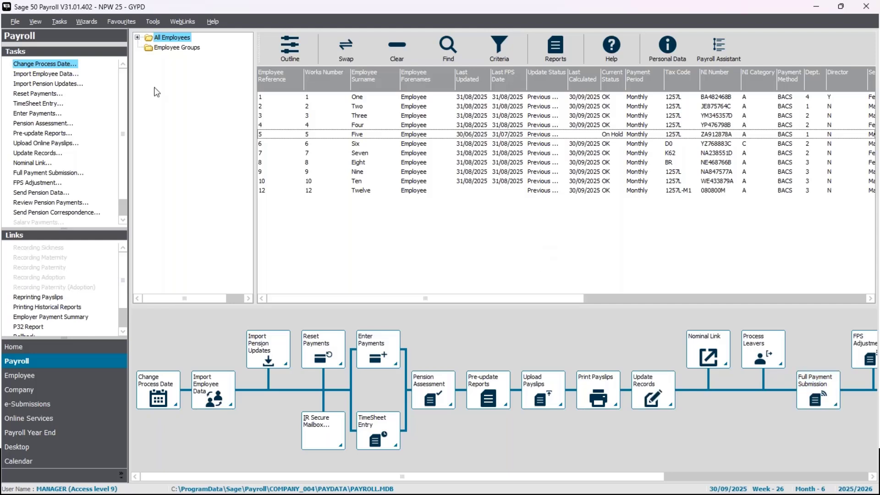
# Step: Confirm 30/09/2025 as the payroll process date
pyautogui.click(52, 68)
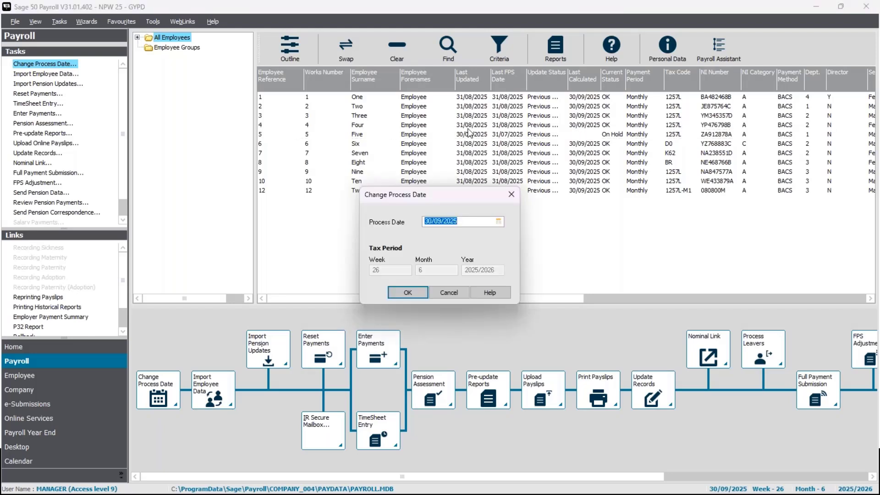
pyautogui.click(469, 222)
pyautogui.moveTo(475, 223); pyautogui.dragTo(411, 216)
pyautogui.click(405, 293)
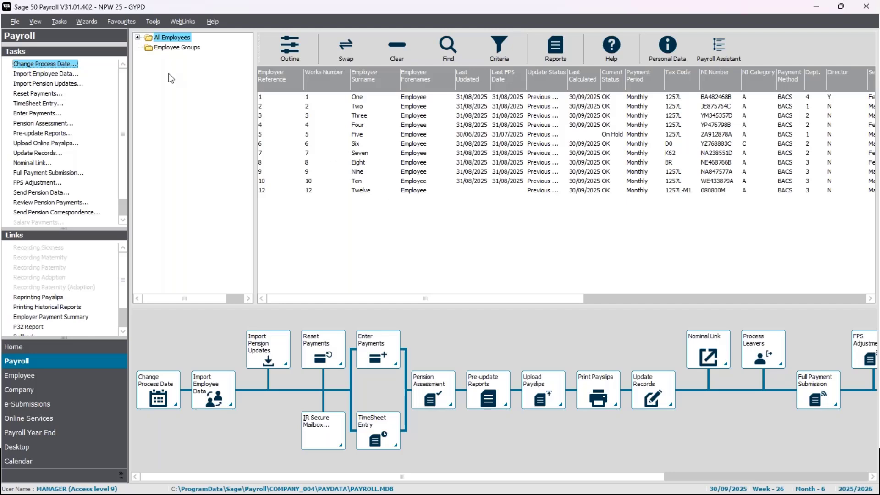
pyautogui.click(41, 21)
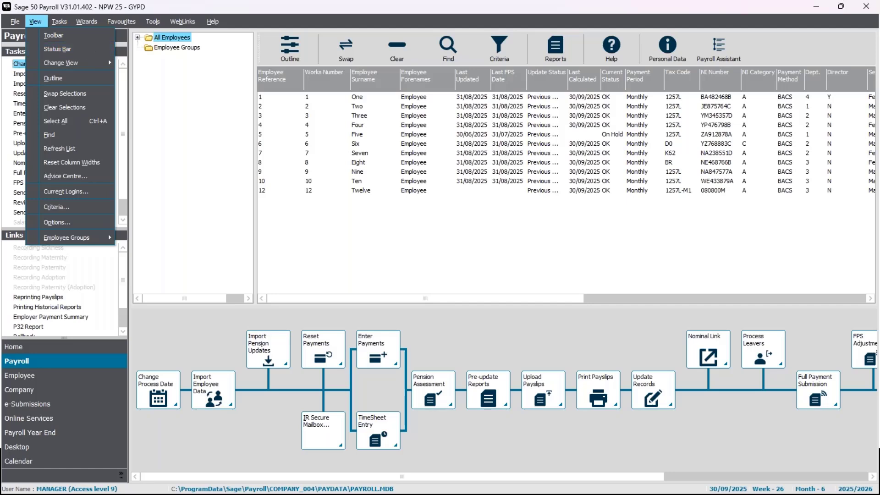
pyautogui.click(472, 228)
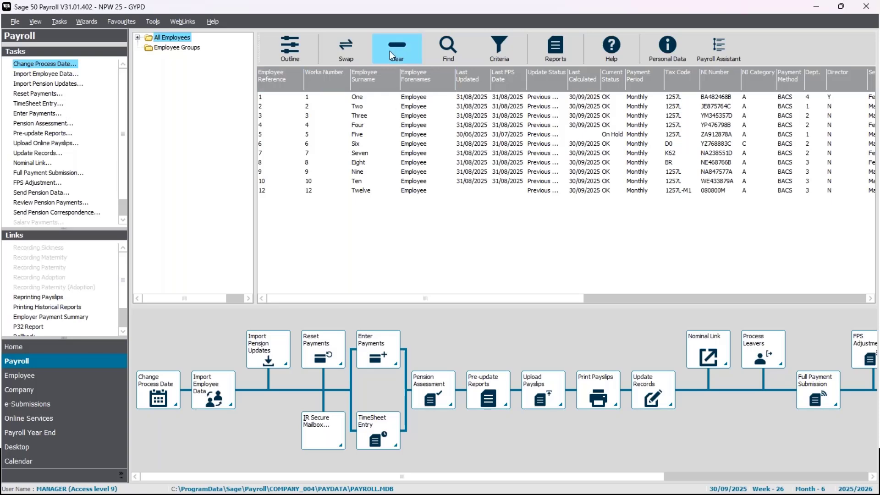
# Step: Select all employees and start Enter Payments for them, agreeing to deselect those on hold, already updated or otherwise ineligible
pyautogui.click(343, 61)
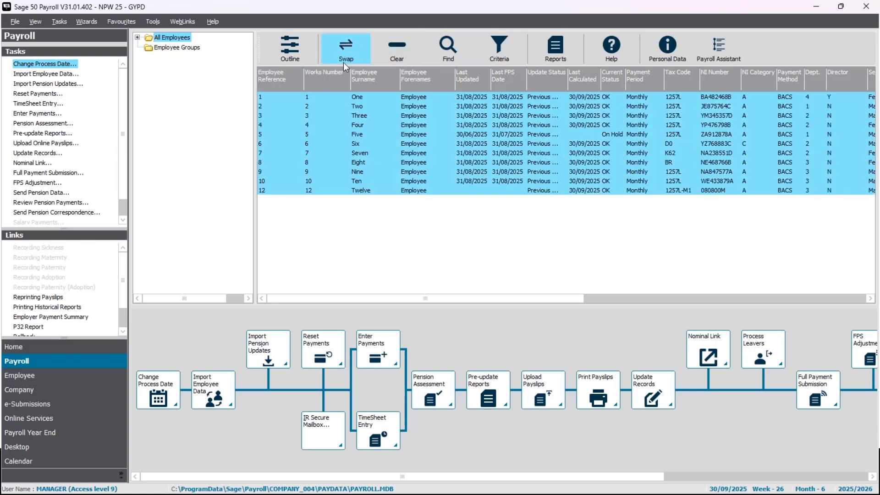
pyautogui.click(43, 113)
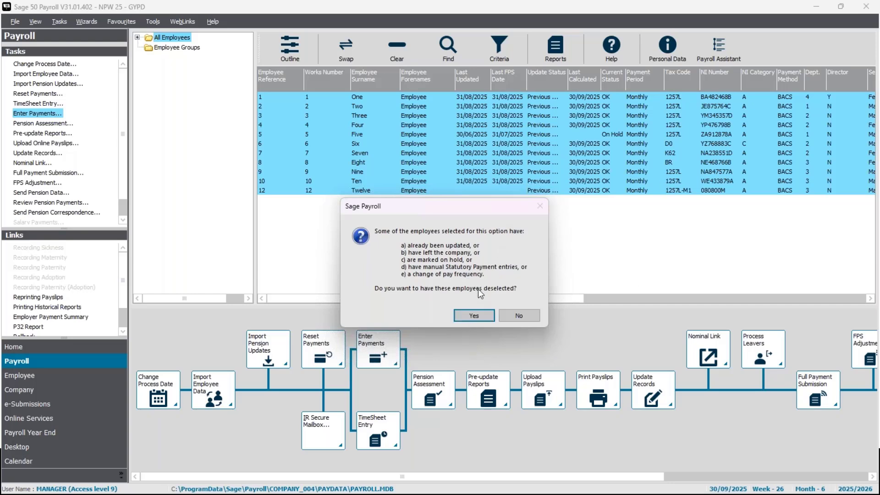
pyautogui.click(472, 314)
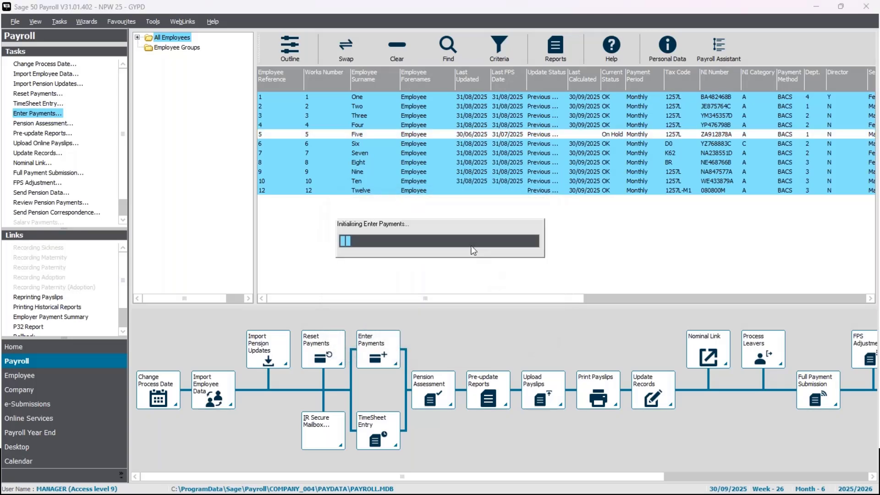
pyautogui.moveTo(485, 106); pyautogui.dragTo(530, 98)
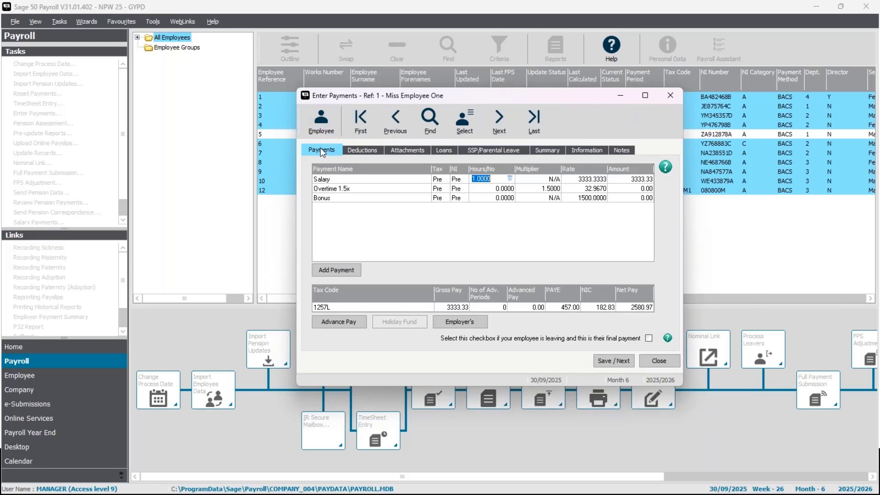
pyautogui.moveTo(493, 97); pyautogui.dragTo(480, 81)
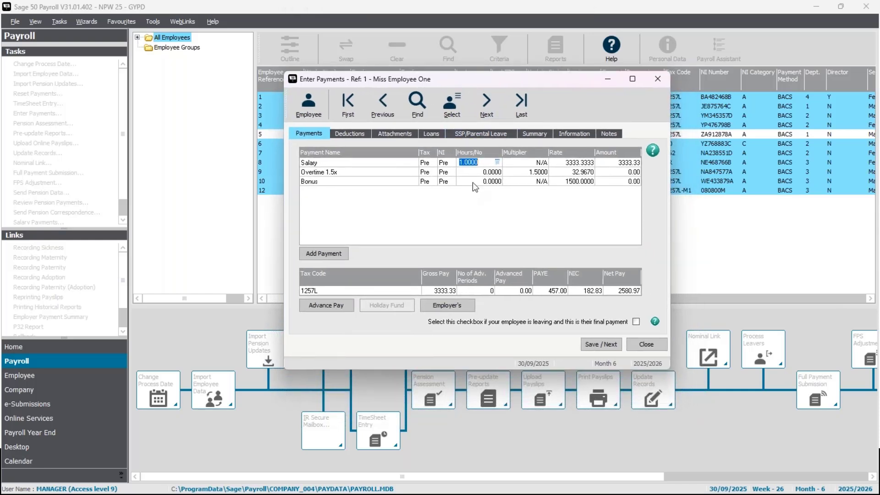
# Step: Review the first employee's deductions, attachments, loans, SSP/parental leave, summary, income tax and National Insurance information, and notes
pyautogui.click(352, 134)
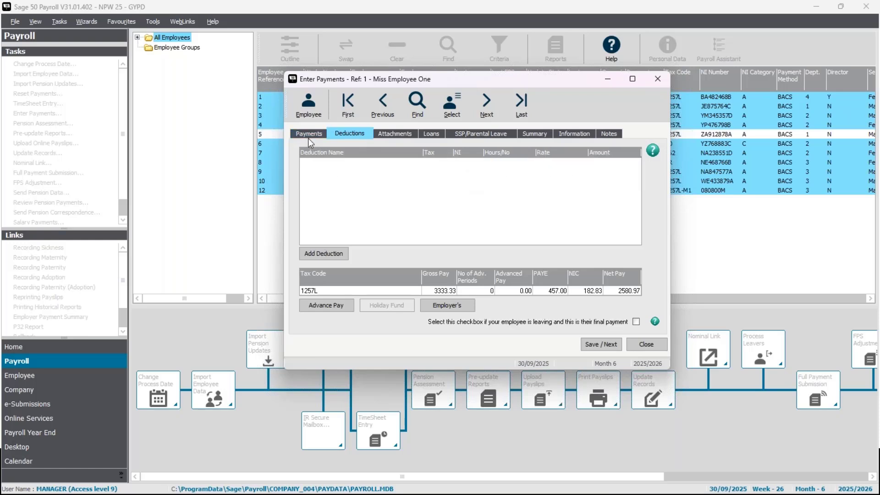
pyautogui.click(401, 135)
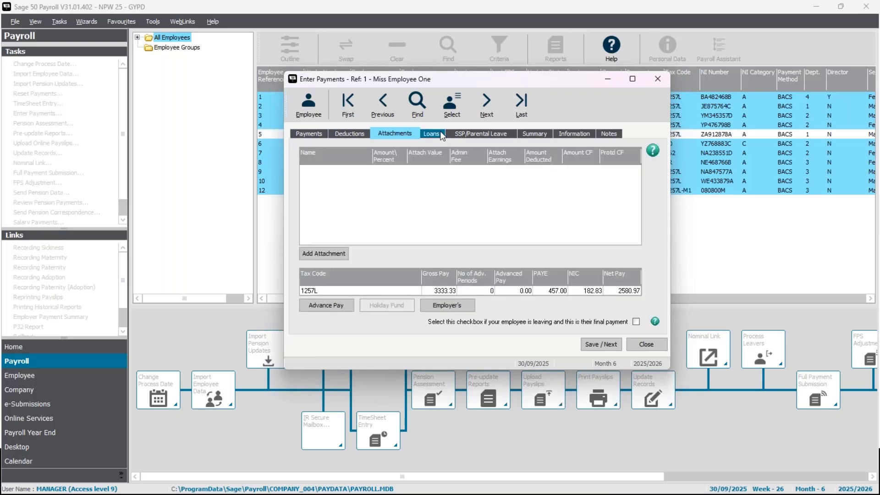
pyautogui.click(440, 131)
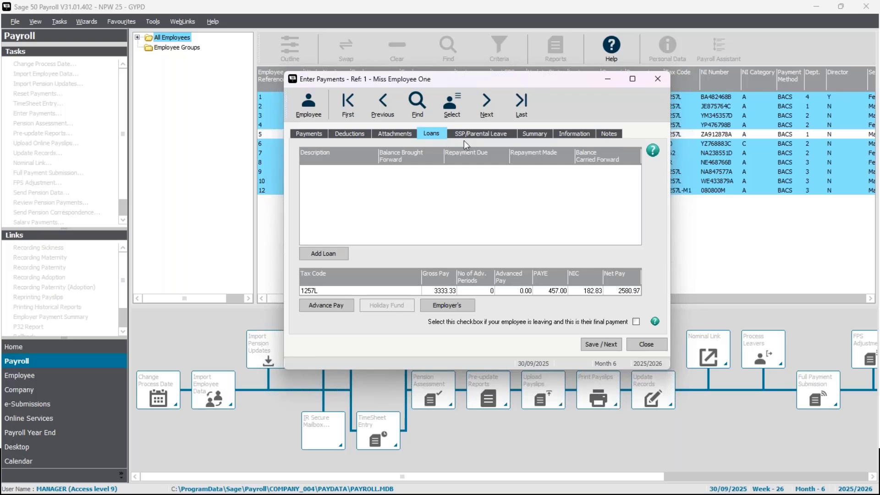
pyautogui.click(503, 138)
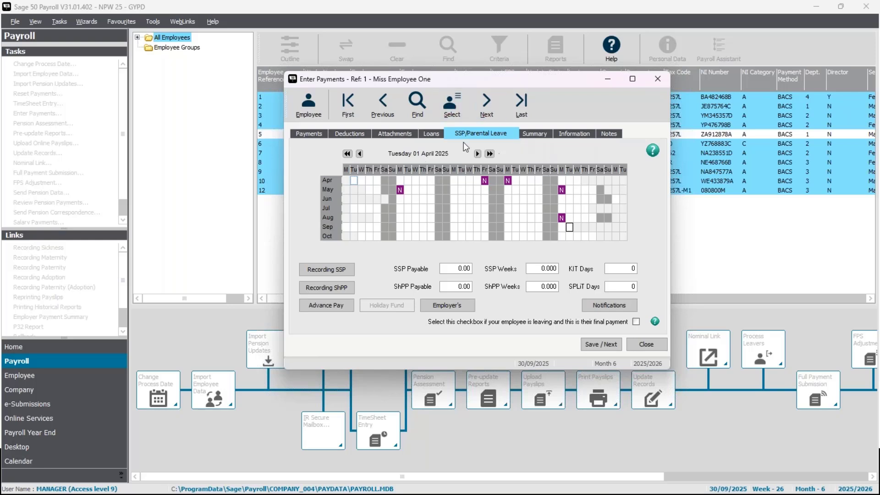
pyautogui.click(538, 137)
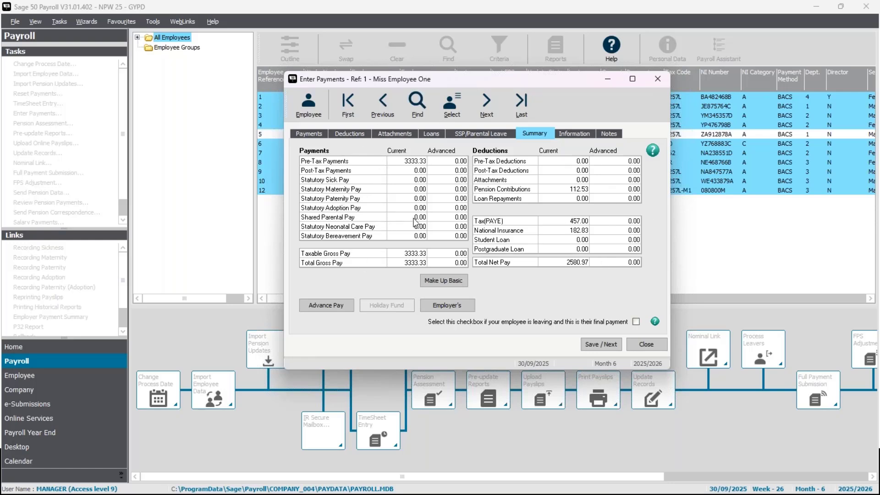
pyautogui.click(572, 135)
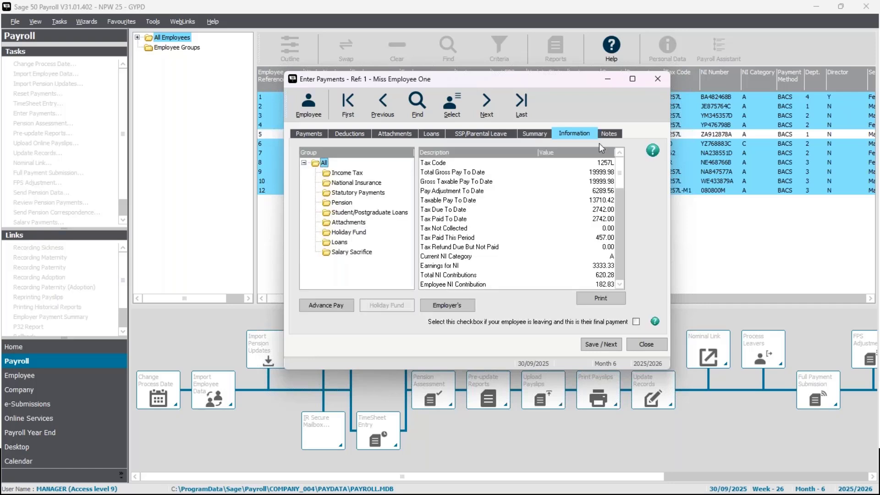
pyautogui.click(347, 174)
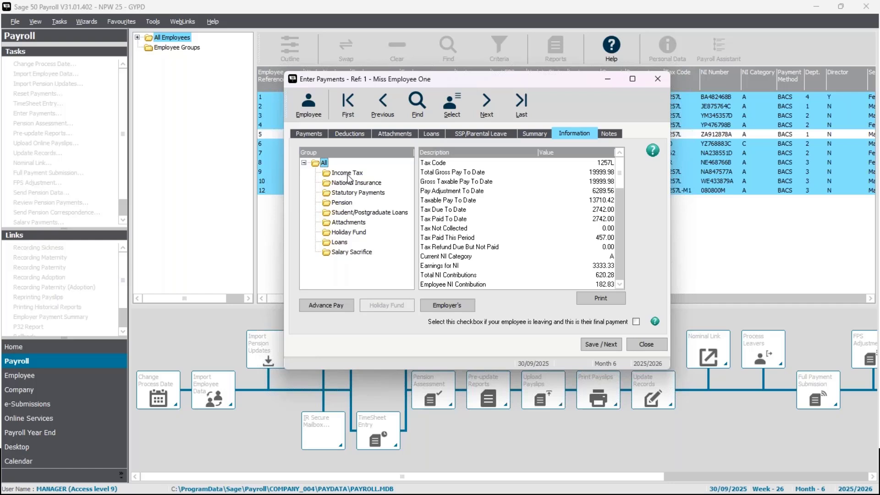
pyautogui.click(372, 182)
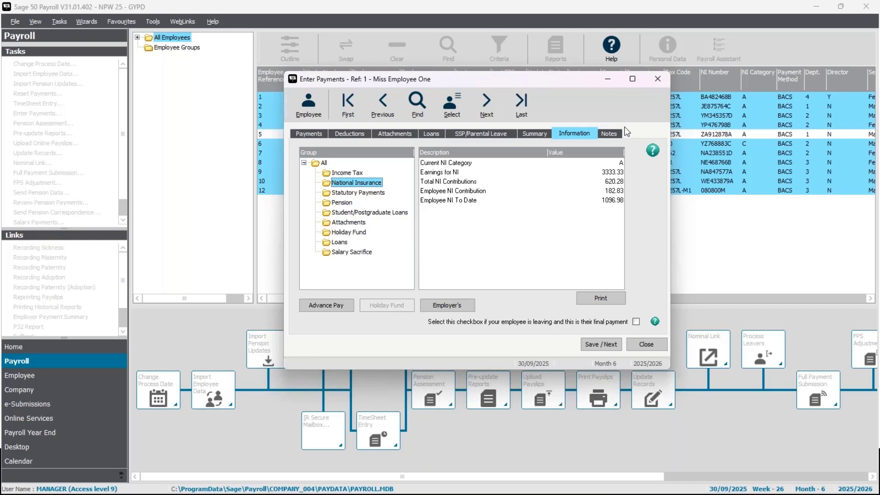
pyautogui.click(607, 133)
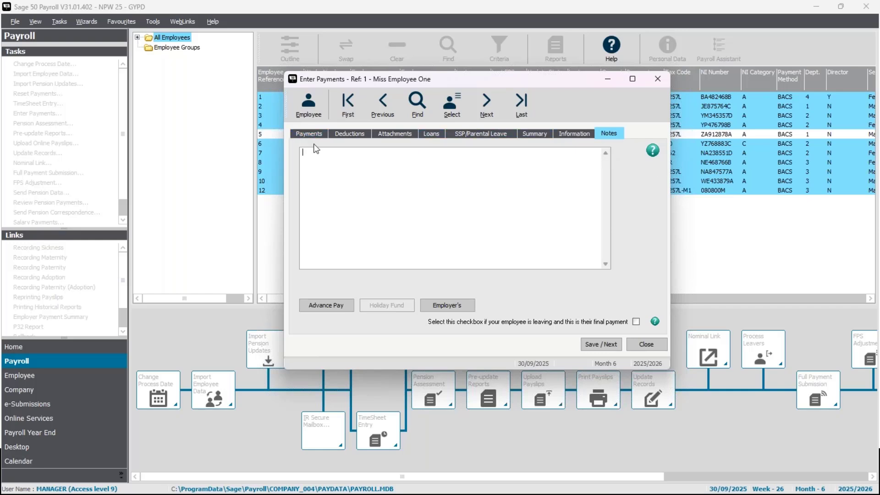
# Step: Set the first employee's Overtime 1.5x hours to 10 and save the payment record
pyautogui.click(305, 135)
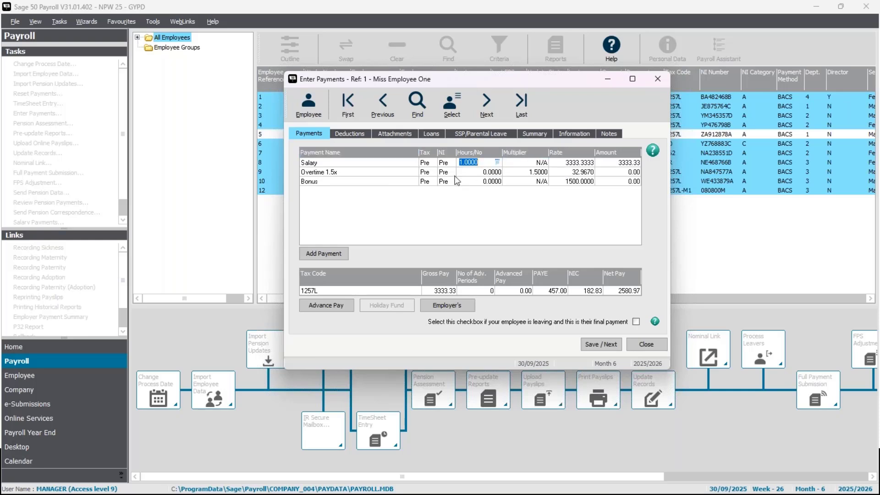
pyautogui.click(485, 171)
pyautogui.write('10')
pyautogui.press('Return')
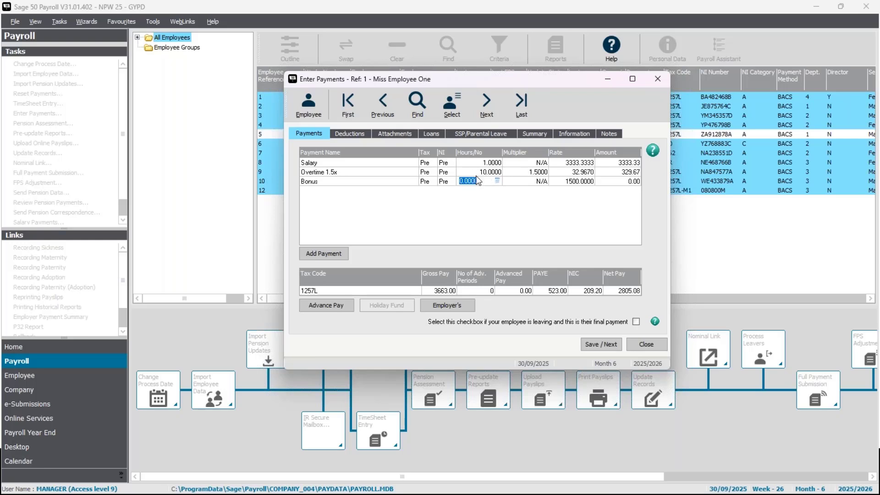
pyautogui.press('Up')
pyautogui.press('Down')
pyautogui.click(602, 343)
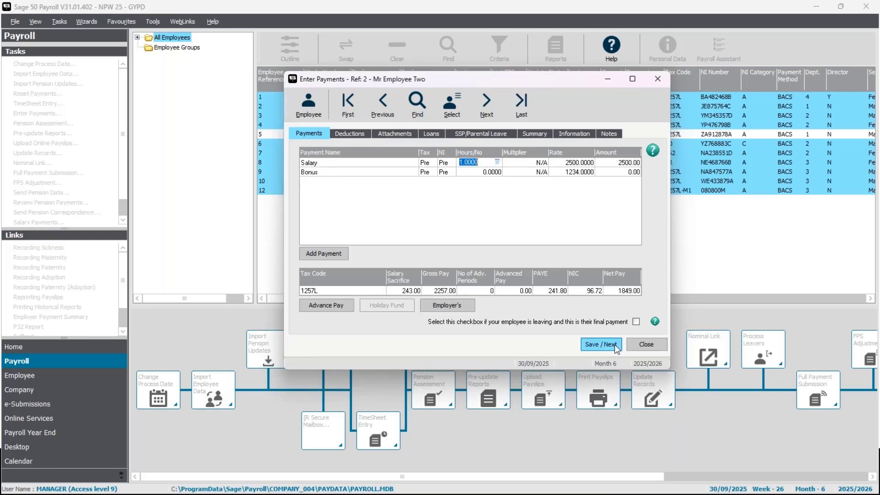
# Step: Set the second employee's Bonus number to 1 and save the payment record
pyautogui.click(473, 173)
pyautogui.write('1')
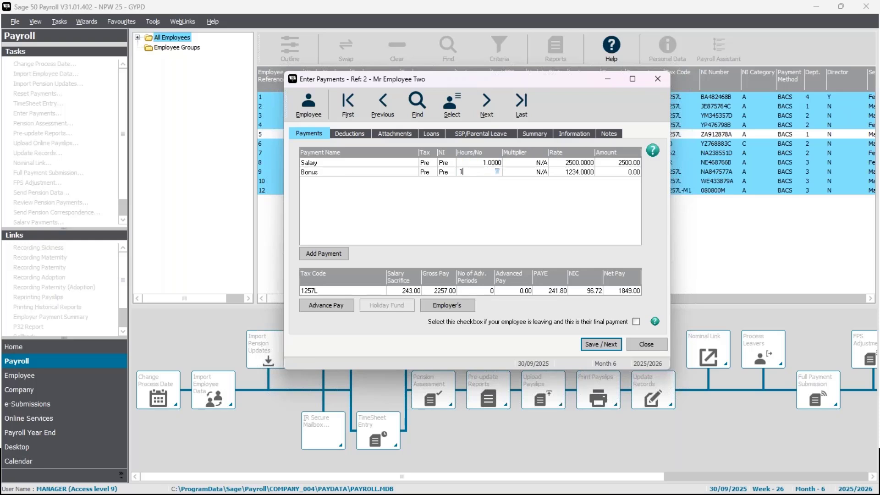
pyautogui.press('Tab')
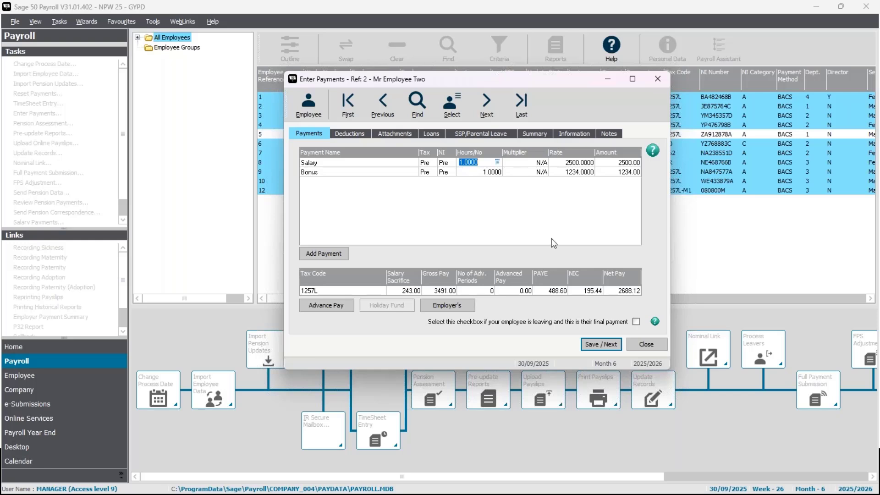
pyautogui.press('Return')
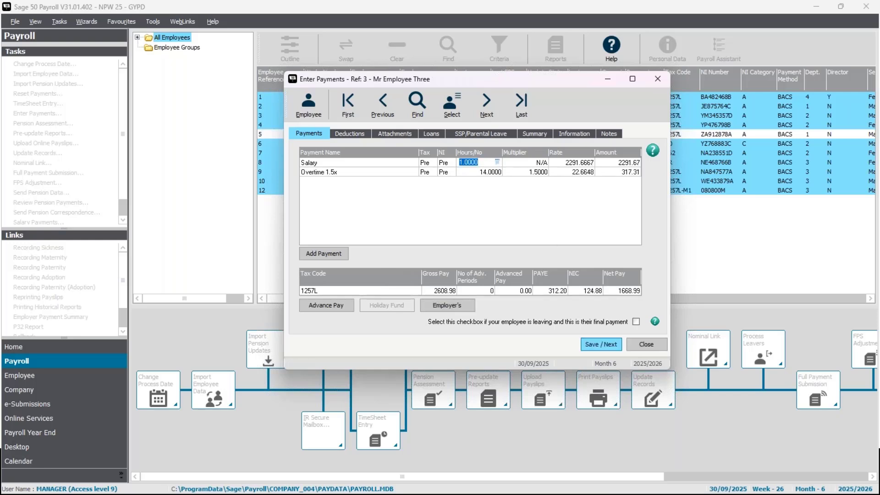
# Step: Set the third employee's Overtime 1.5x hours to 0 and save the payment record
pyautogui.click(491, 174)
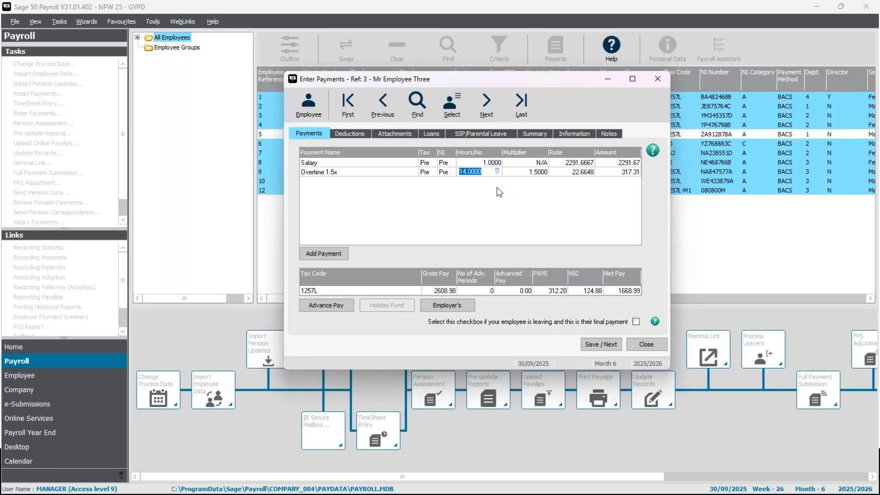
pyautogui.write('0')
pyautogui.click(469, 163)
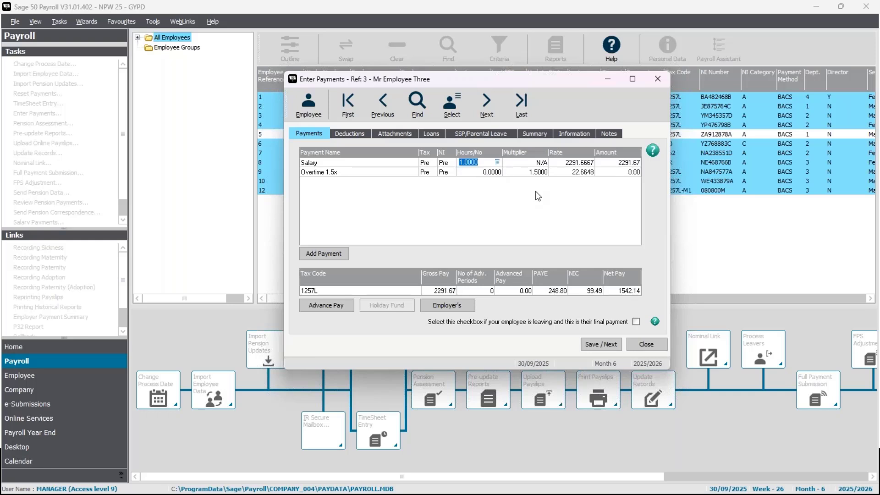
pyautogui.click(610, 346)
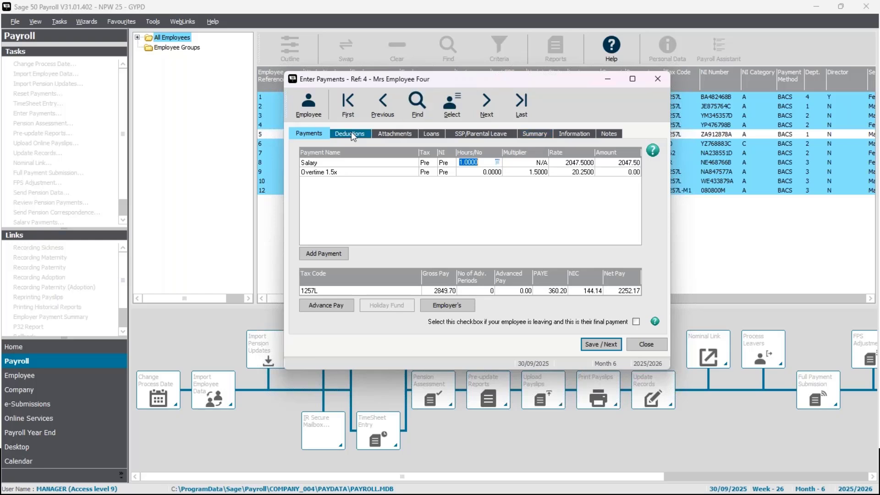
# Step: Make the fourth employee's statutory maternity pay up to basic, accepting the Salary reduction, and check the resulting Salary Hours/No
pyautogui.click(531, 132)
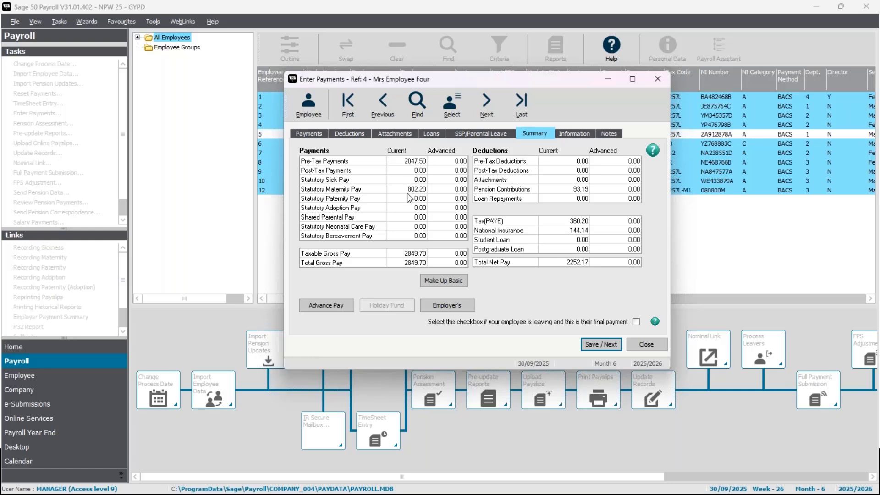
pyautogui.click(306, 134)
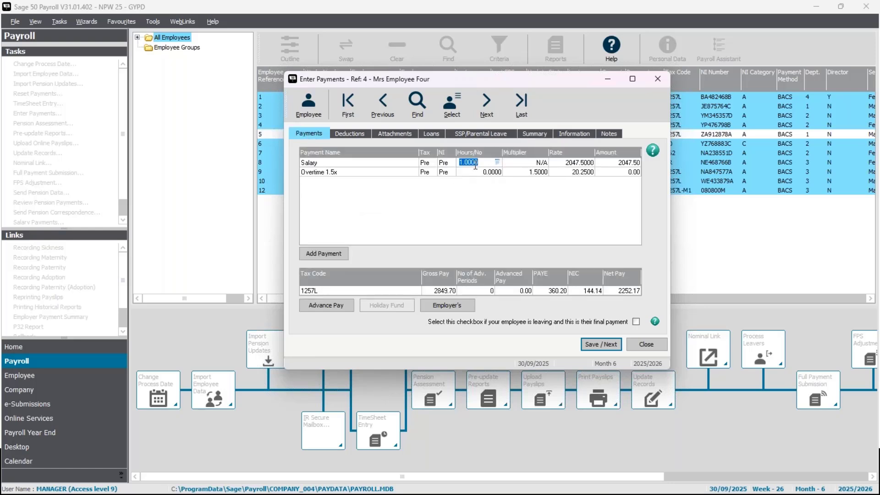
pyautogui.click(563, 163)
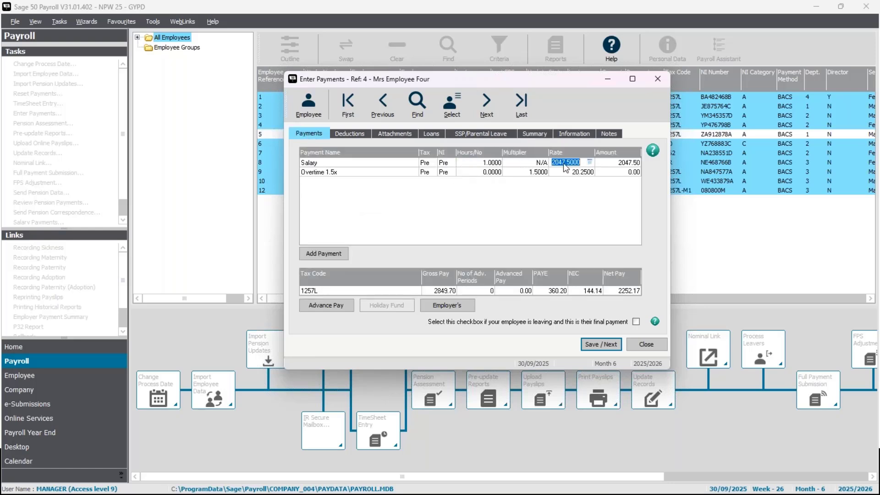
pyautogui.click(539, 136)
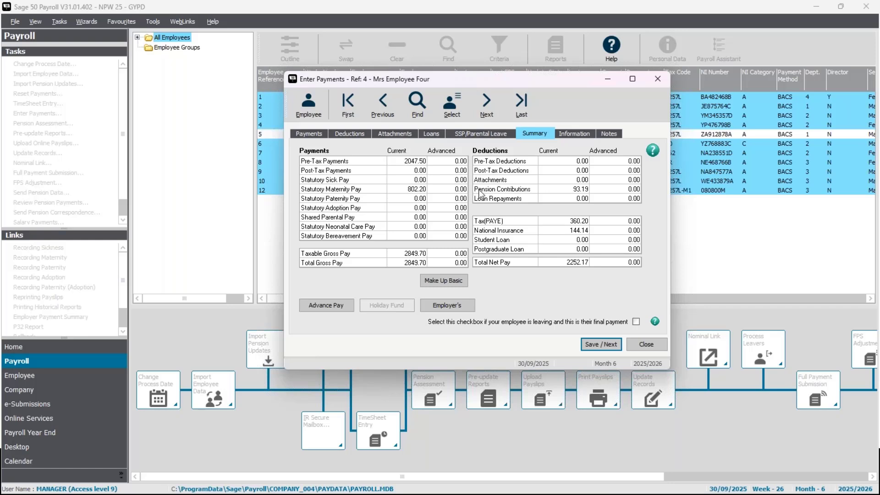
pyautogui.click(458, 282)
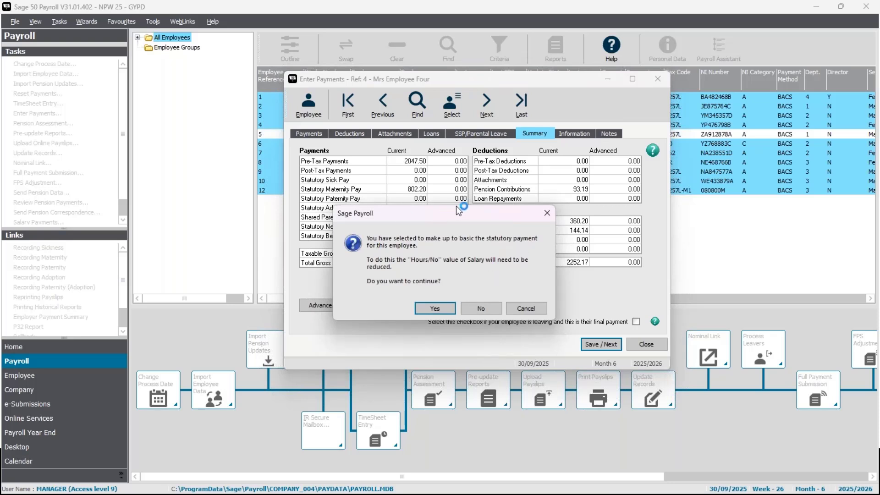
pyautogui.moveTo(438, 212); pyautogui.dragTo(450, 160)
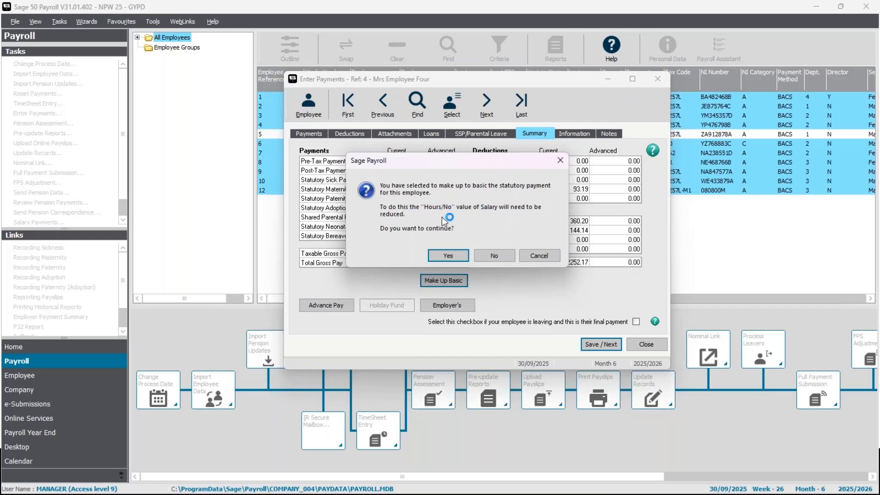
pyautogui.click(451, 255)
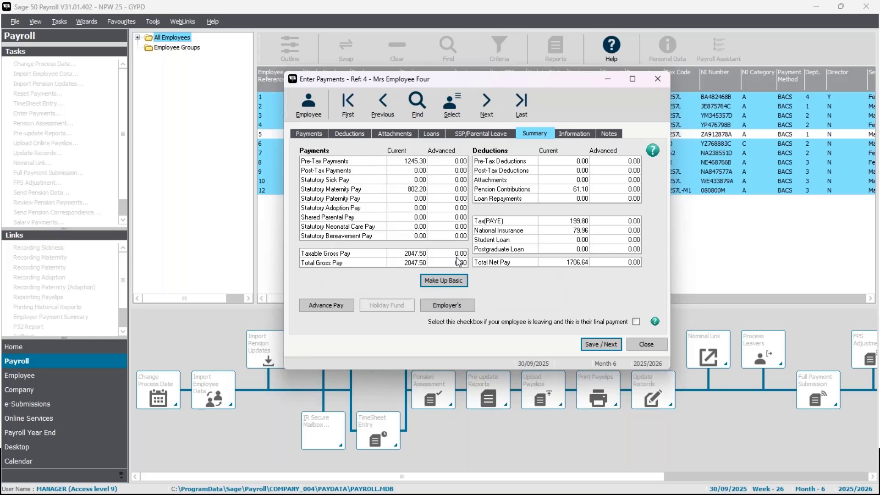
pyautogui.click(401, 163)
pyautogui.click(312, 134)
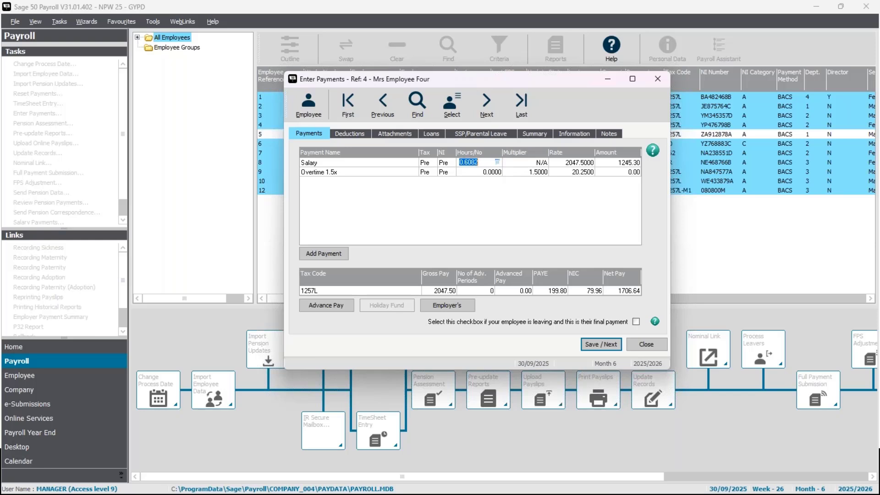
pyautogui.click(483, 162)
pyautogui.click(461, 170)
pyautogui.click(475, 161)
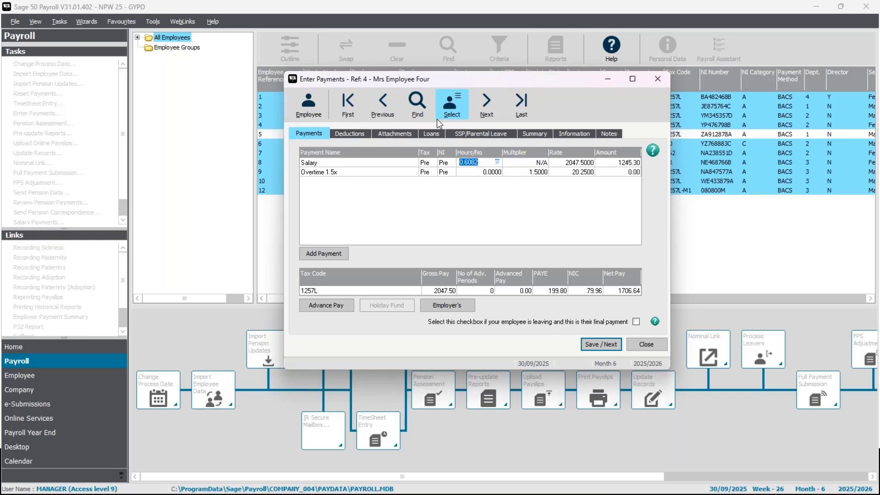
# Step: Set the Company Pension Scheme employer contribution in the fourth employee's record to a fixed amount of 70.69 and save the record
pyautogui.click(308, 105)
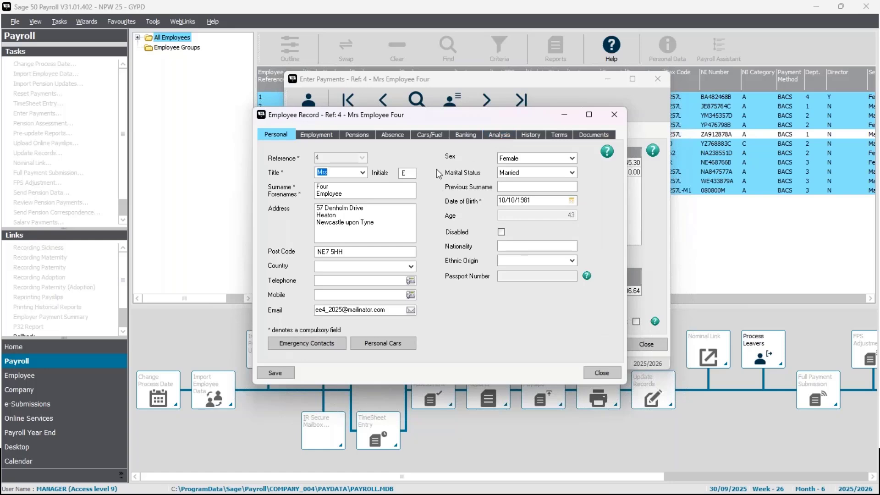
pyautogui.moveTo(424, 111); pyautogui.dragTo(462, 127)
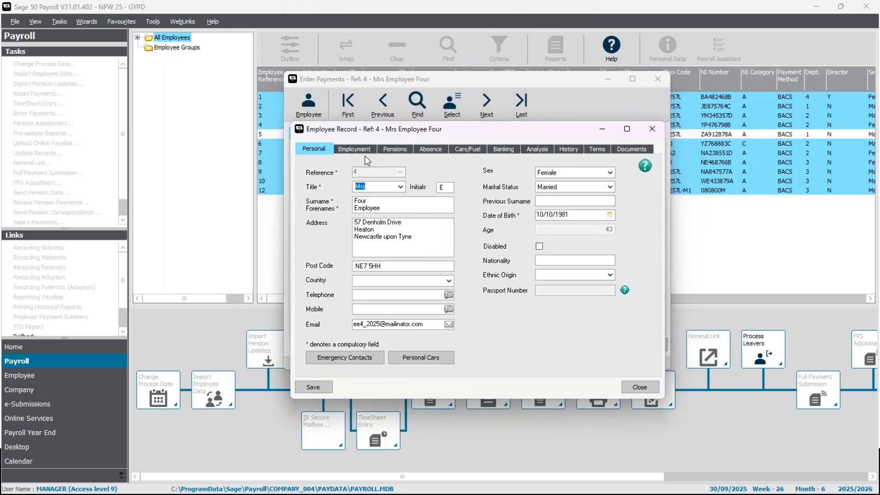
pyautogui.click(406, 148)
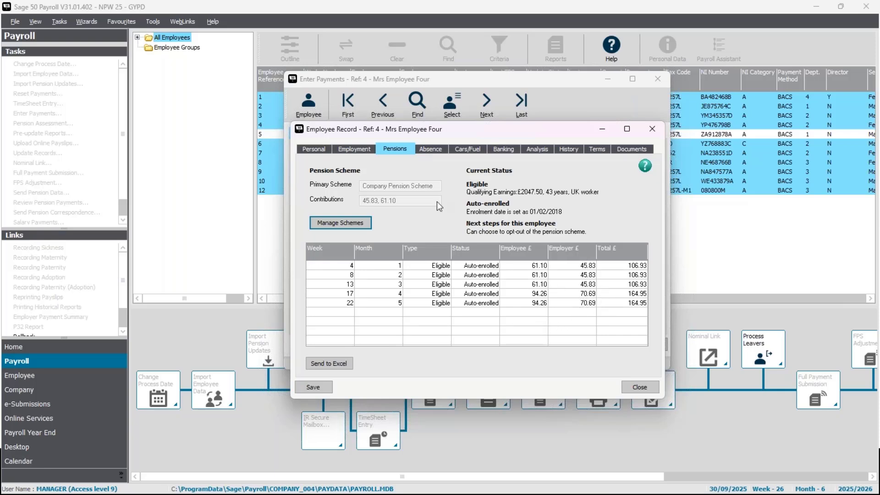
pyautogui.click(356, 221)
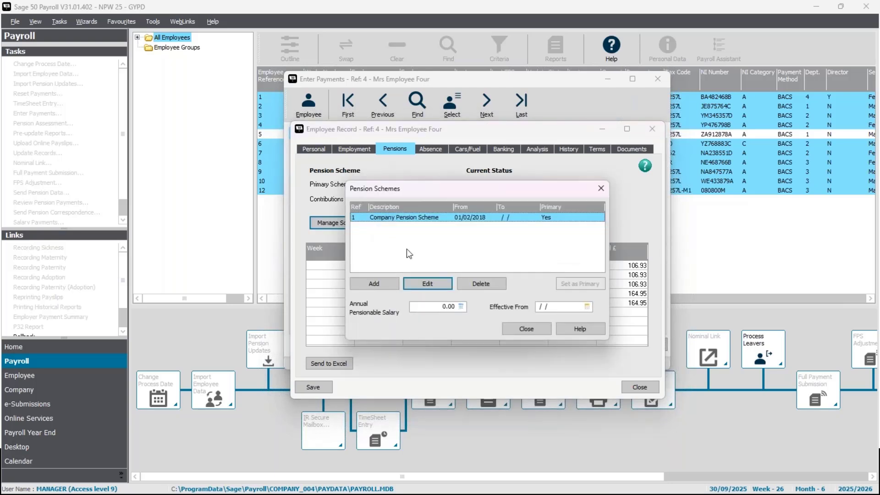
pyautogui.click(427, 284)
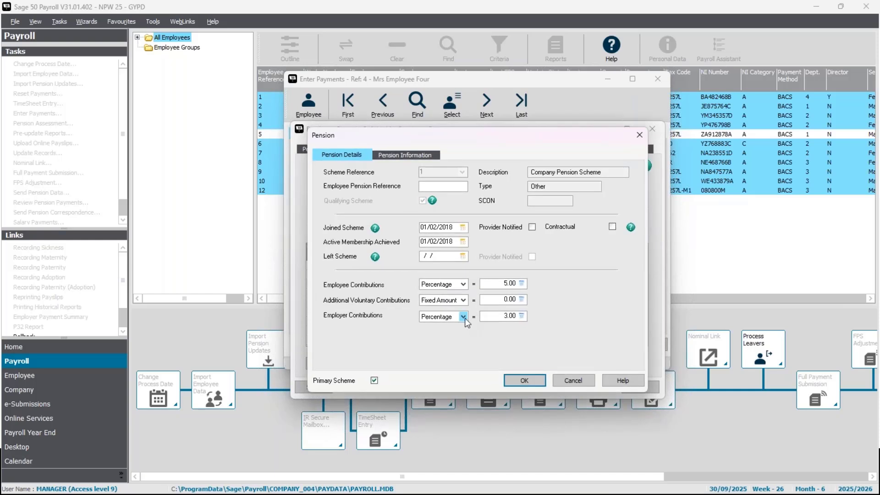
pyautogui.click(463, 317)
pyautogui.click(453, 333)
pyautogui.press('Tab')
pyautogui.write('70.69')
pyautogui.click(524, 380)
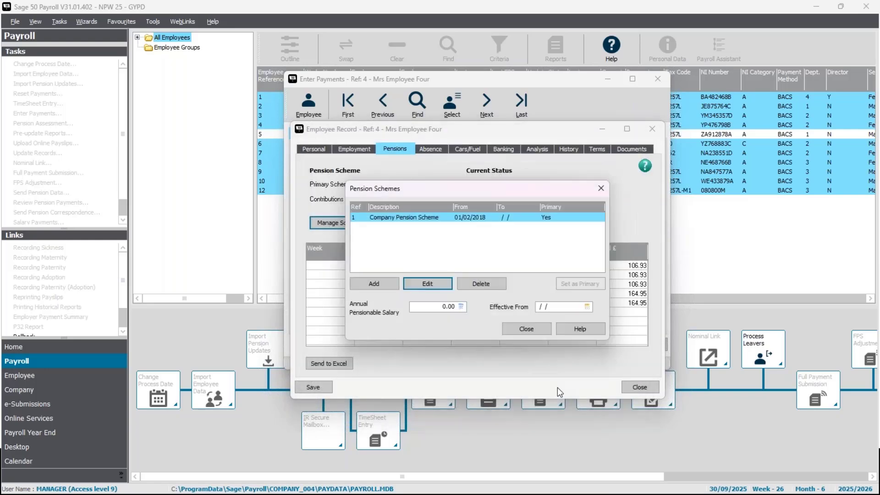
pyautogui.click(526, 328)
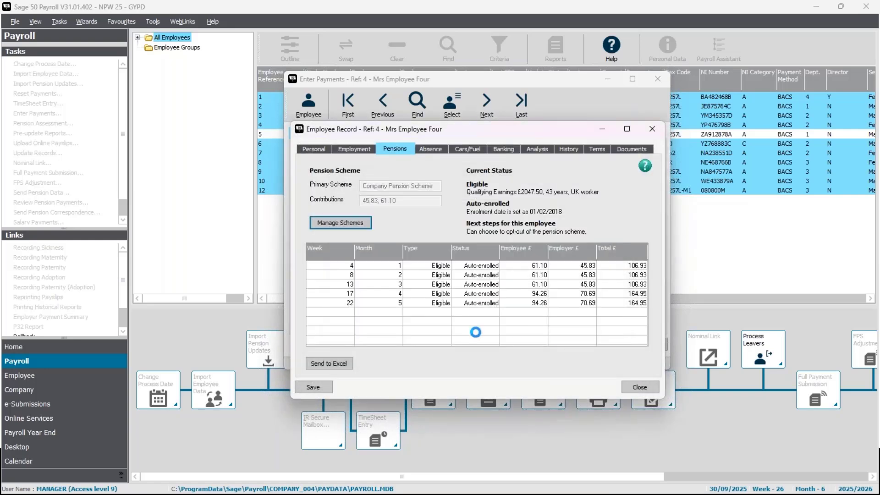
pyautogui.click(318, 387)
pyautogui.click(632, 388)
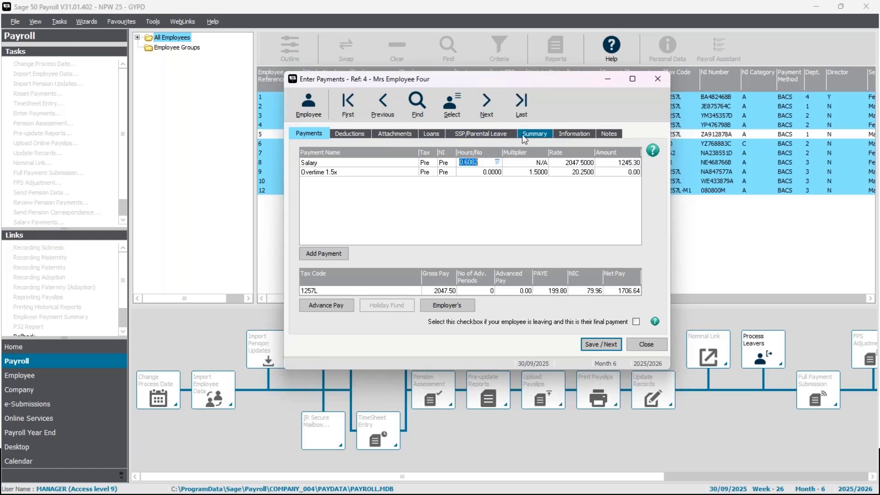
# Step: Check the employer's current pension amount for the fourth employee and save the payment record
pyautogui.click(547, 135)
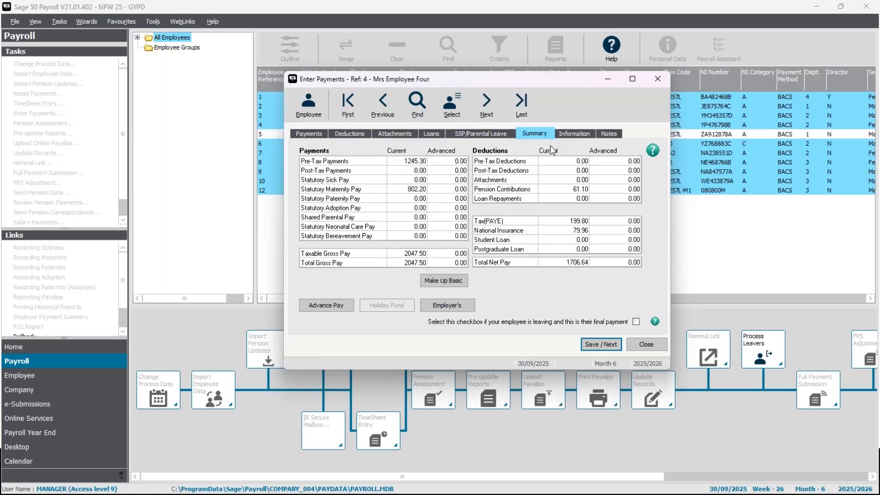
pyautogui.click(456, 308)
pyautogui.moveTo(530, 203); pyautogui.dragTo(458, 200)
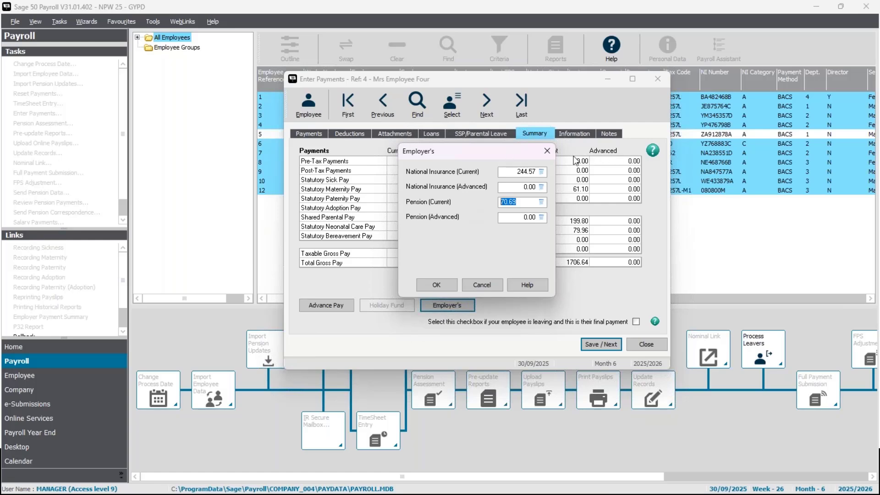
pyautogui.click(547, 151)
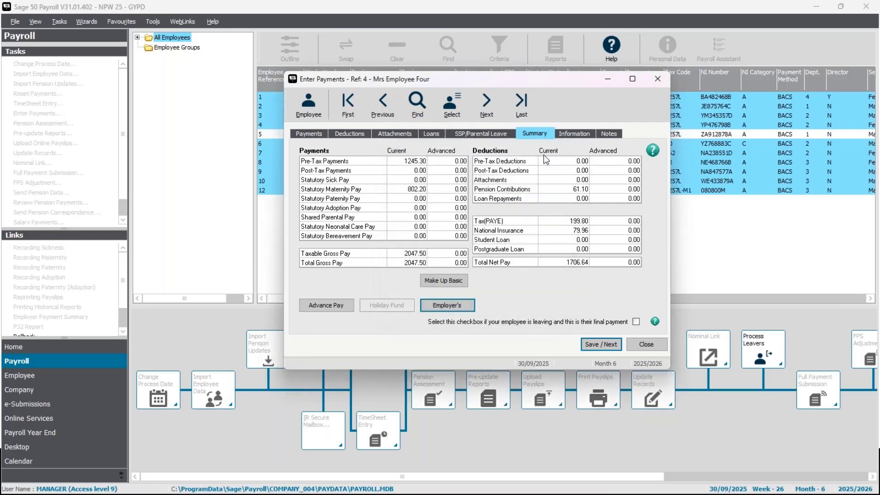
pyautogui.click(609, 346)
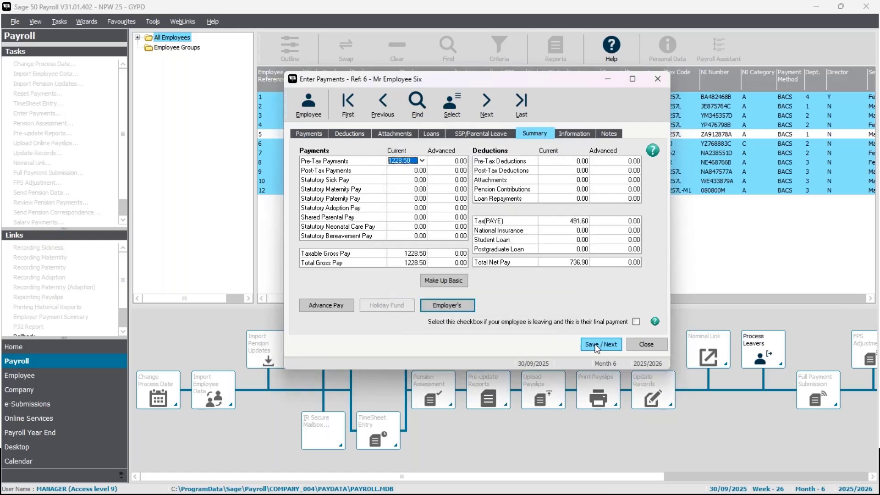
# Step: Set employee 6's Overtime 1.5x hours to 5 and go to the following employee's payment record
pyautogui.click(311, 136)
pyautogui.click(495, 173)
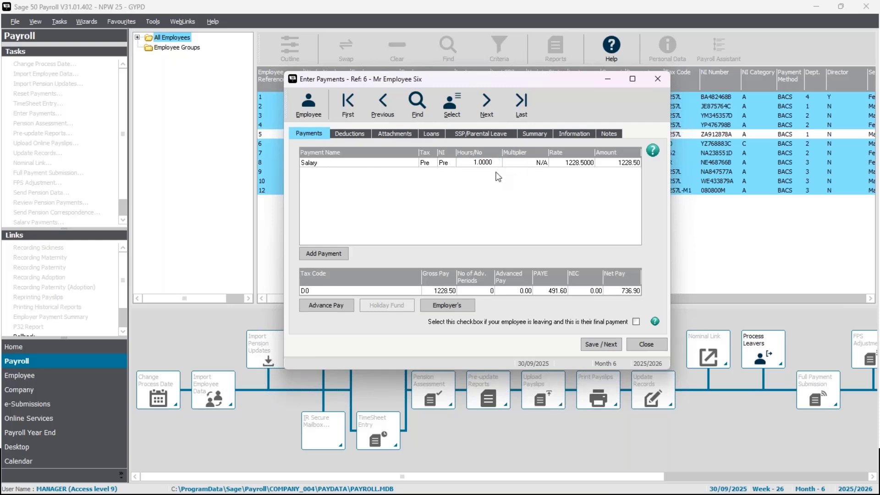
pyautogui.write('5')
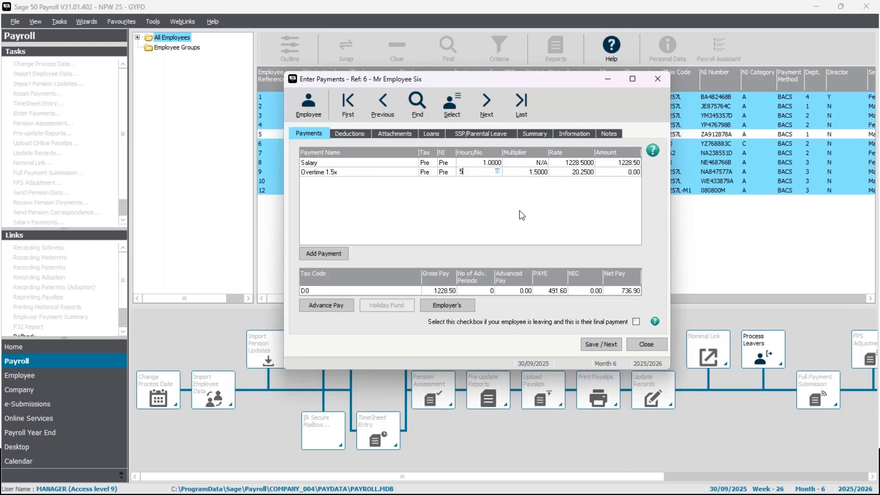
pyautogui.click(474, 163)
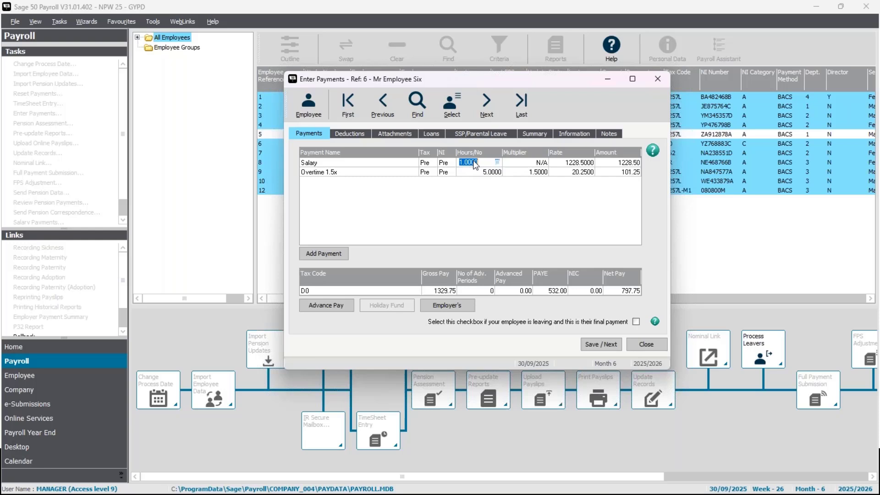
pyautogui.click(486, 116)
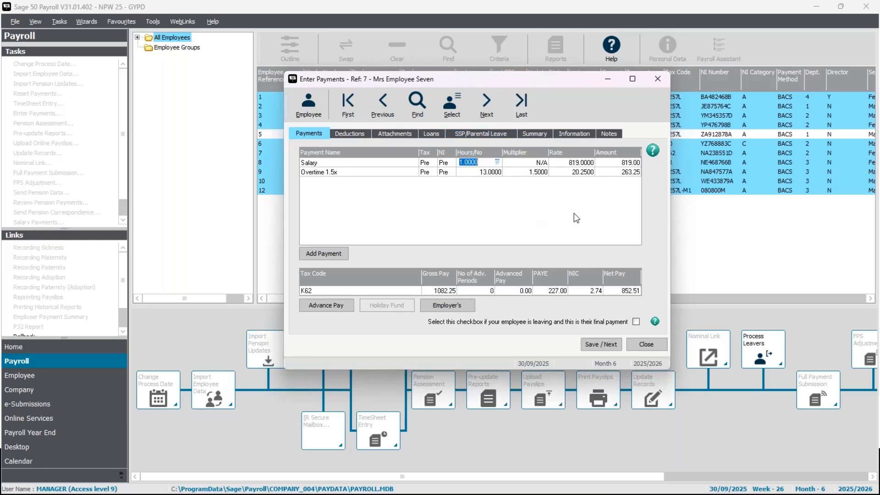
# Step: Check the payment hours for employees 7 and 8 and save both payment records
pyautogui.click(477, 173)
pyautogui.click(601, 345)
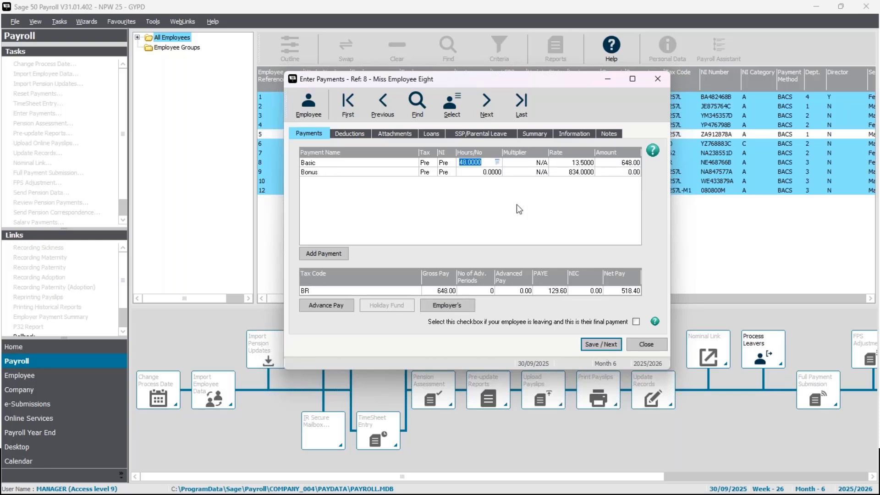
pyautogui.click(600, 344)
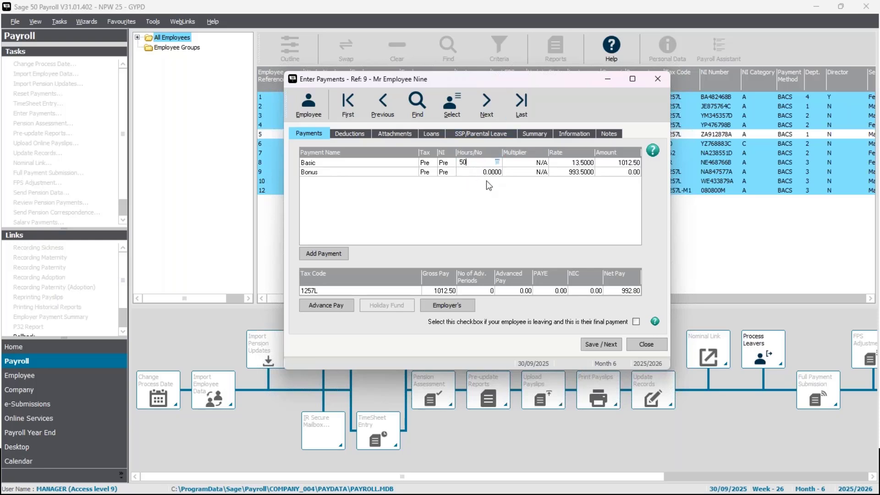
# Step: Set employee 9's Basic hours to 50 and save the payment record
pyautogui.press('Return')
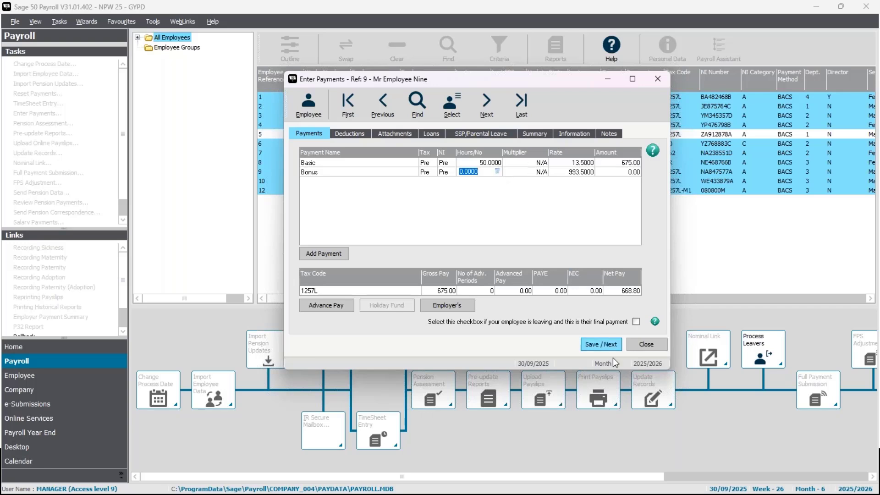
pyautogui.click(613, 346)
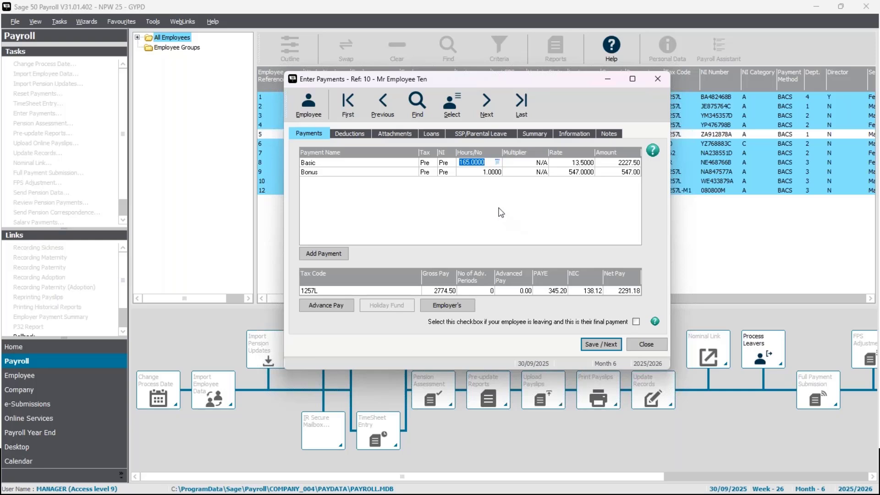
# Step: Set employee 10's Basic hours to 160 and Bonus number to 0, and save the payment record
pyautogui.write('160')
pyautogui.press('Return')
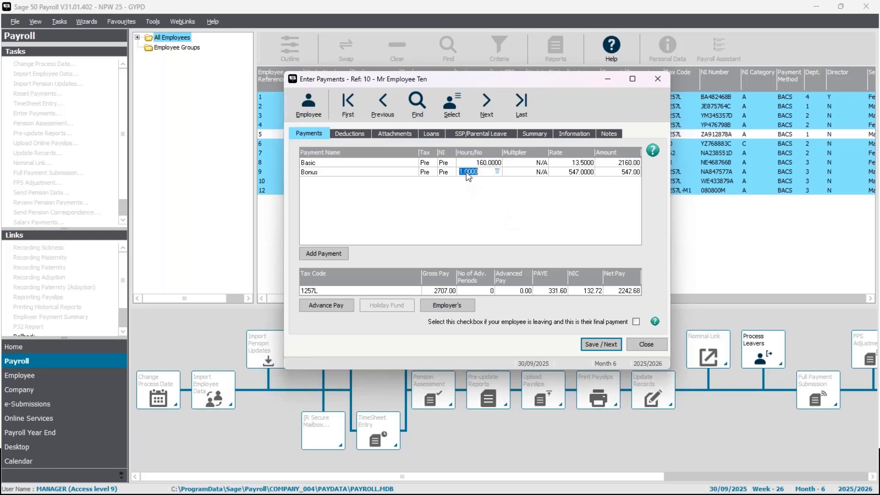
pyautogui.write('0')
pyautogui.click(605, 348)
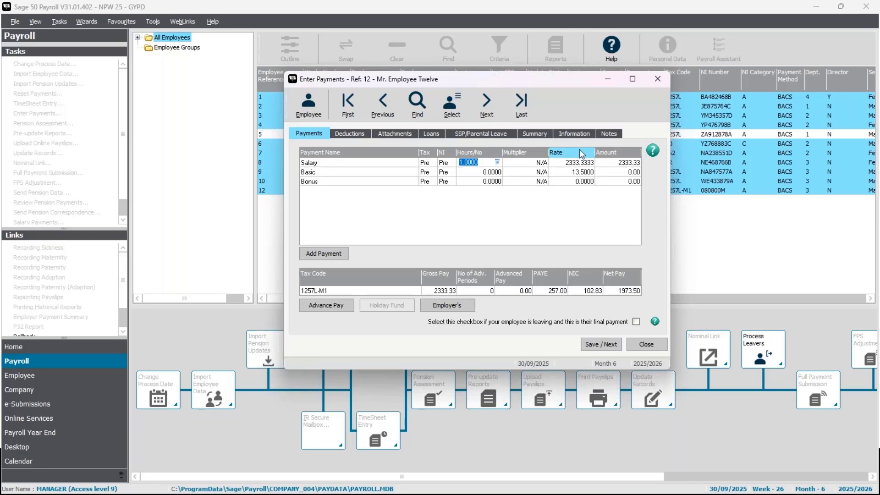
# Step: Examine the Salary, Basic and Bonus entries in employee 12's payment record
pyautogui.click(485, 182)
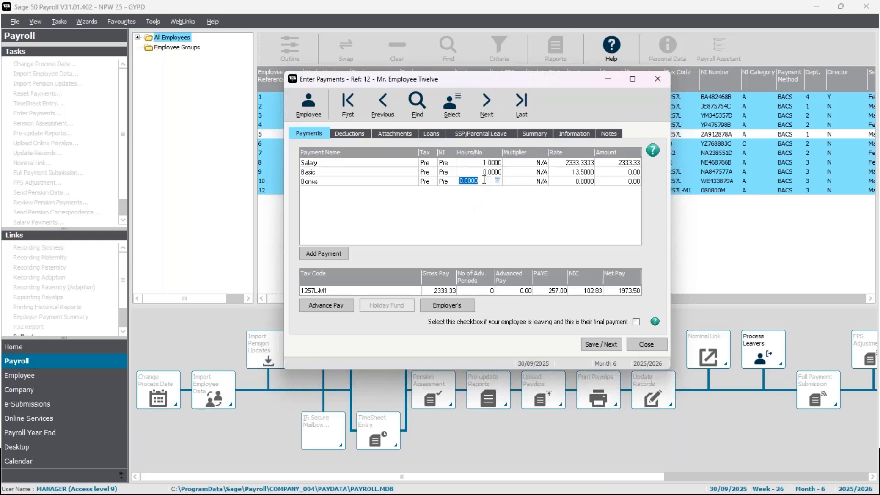
pyautogui.click(481, 172)
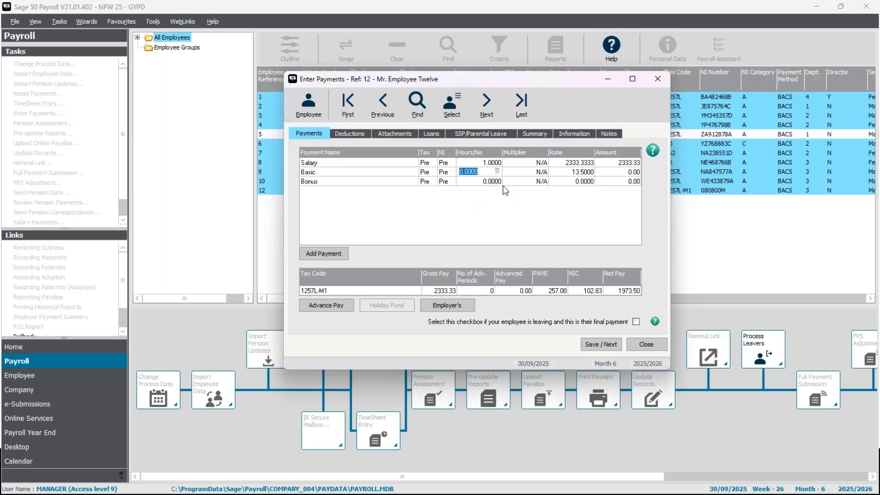
pyautogui.click(479, 163)
pyautogui.click(584, 164)
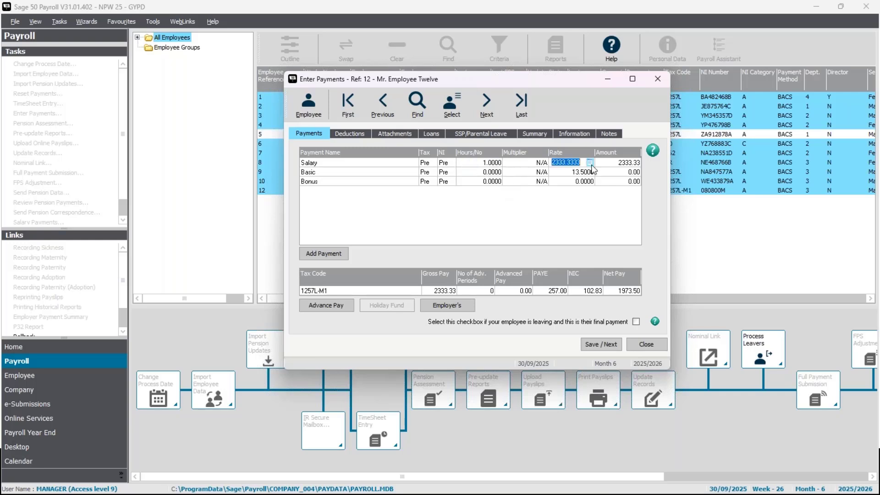
pyautogui.click(484, 163)
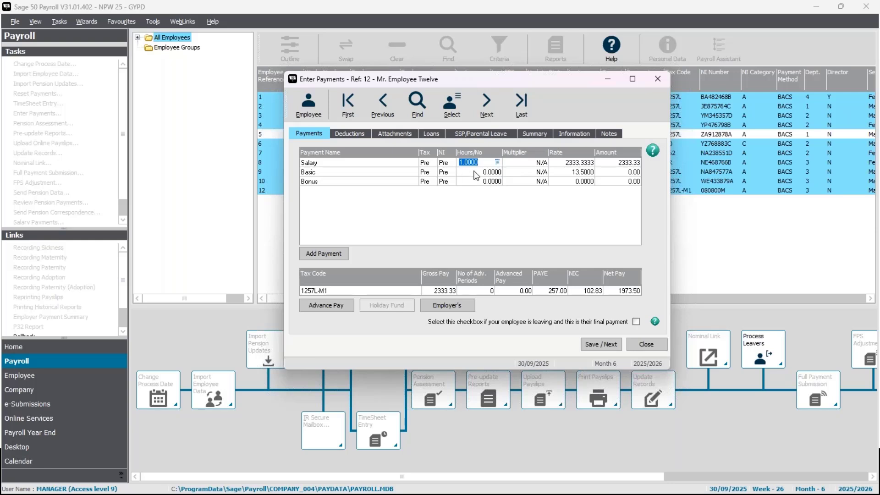
pyautogui.click(487, 170)
pyautogui.click(483, 166)
pyautogui.click(480, 173)
# Step: Calculate employee 12's Salary Hours/No as 14 divided by 22, giving 0.6364, then save the record and finish entering payments
pyautogui.click(497, 162)
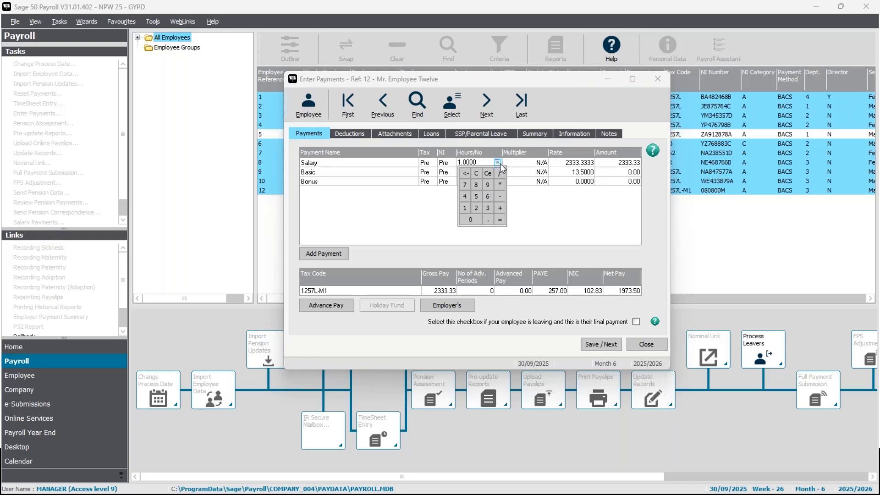
pyautogui.click(462, 210)
pyautogui.click(464, 196)
pyautogui.click(481, 210)
pyautogui.click(499, 220)
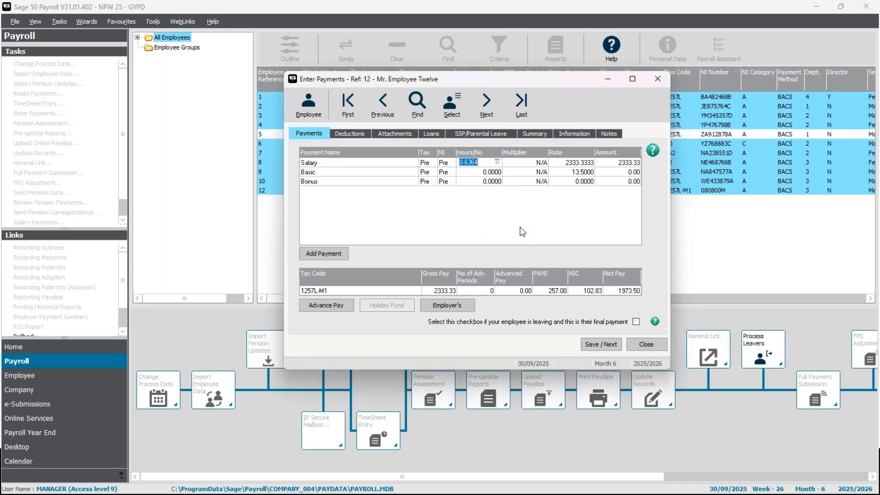
pyautogui.click(492, 182)
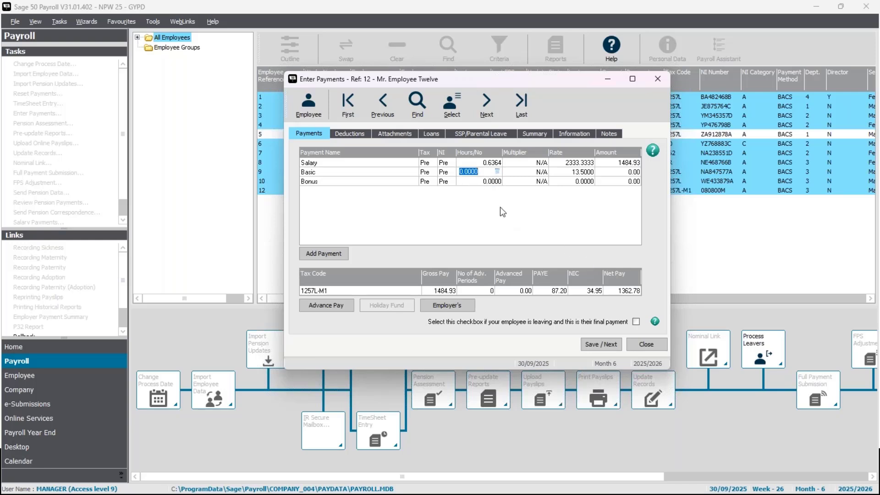
pyautogui.click(596, 349)
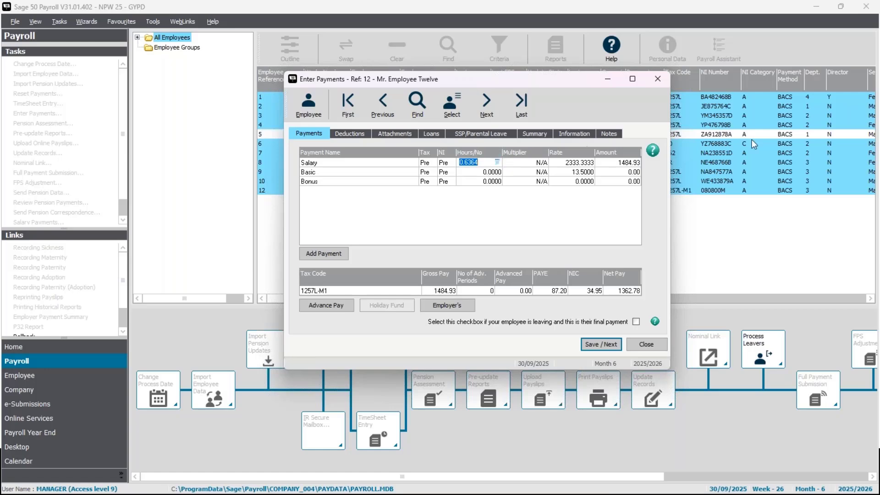
pyautogui.click(658, 78)
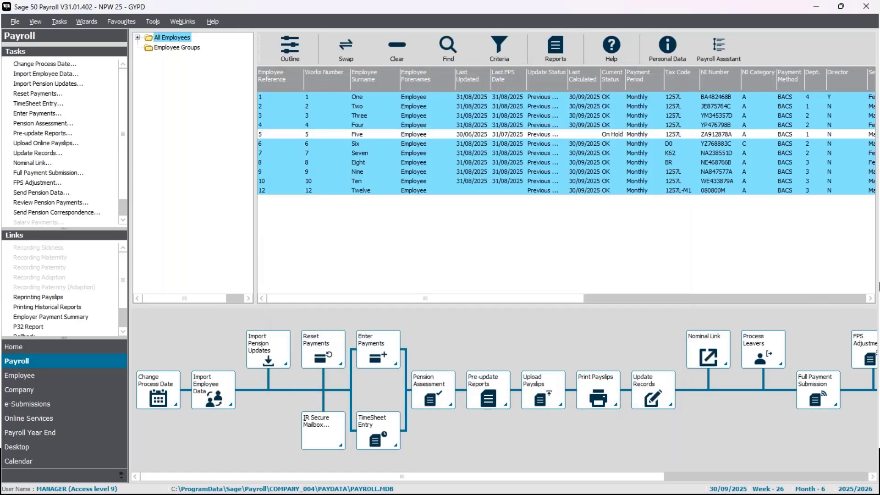
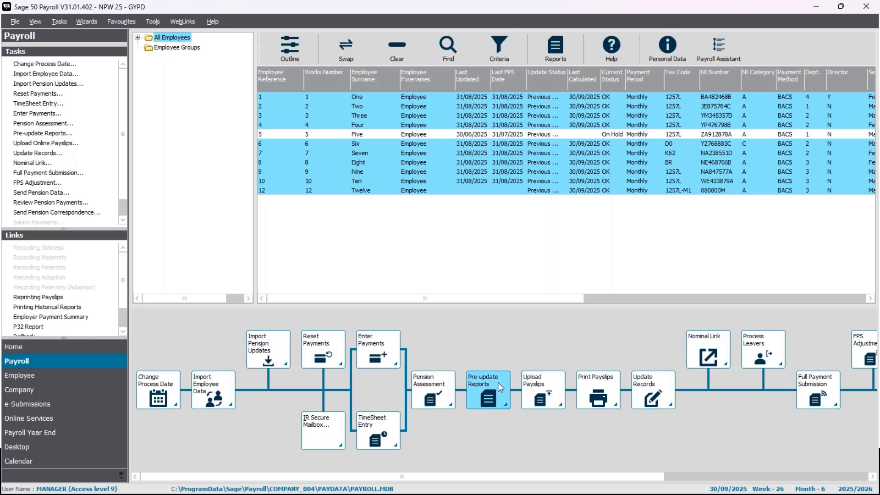
# Step: Open the pre-update reports and look through the favourite payslip, payment summary and update check reports
pyautogui.click(497, 382)
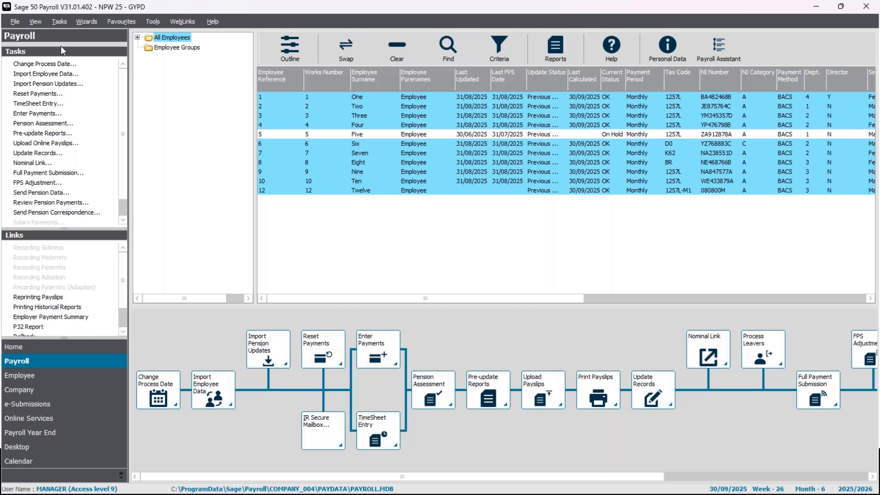
pyautogui.click(40, 136)
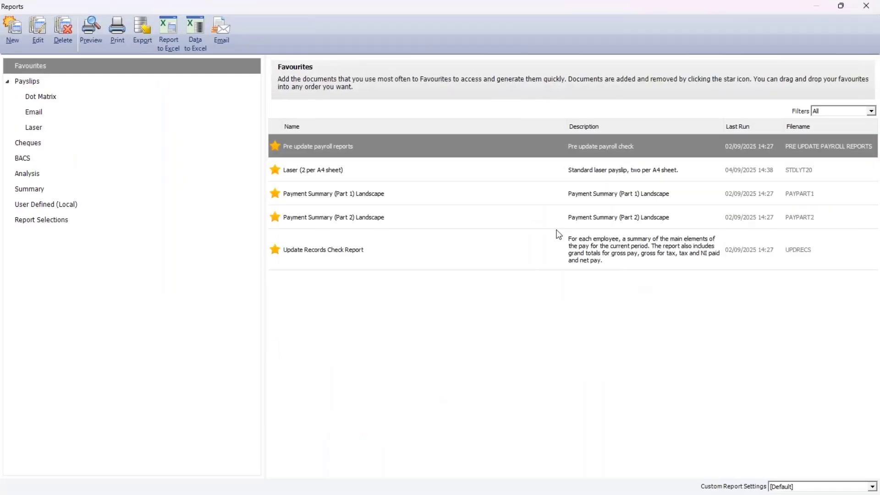
pyautogui.moveTo(294, 200)
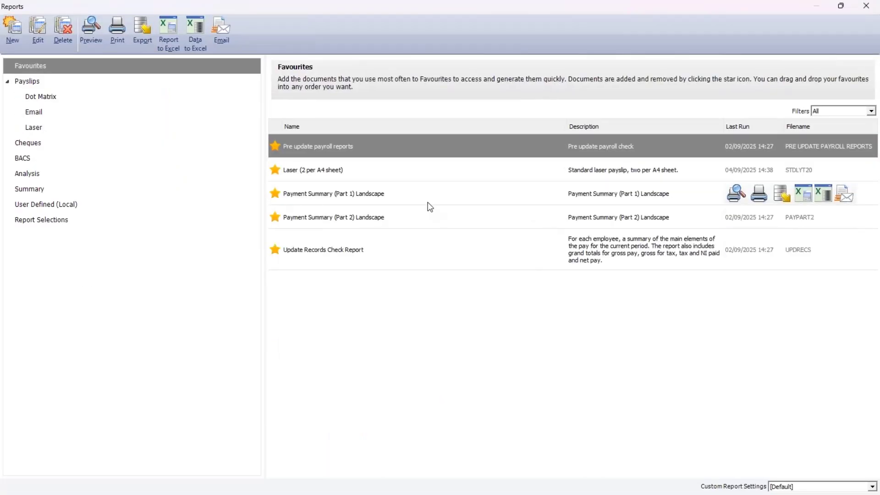
pyautogui.click(414, 222)
pyautogui.click(398, 251)
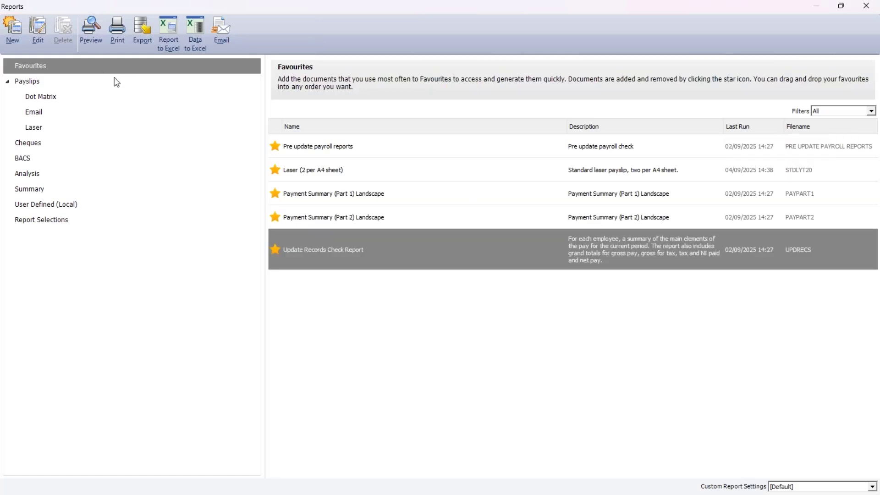
pyautogui.click(398, 178)
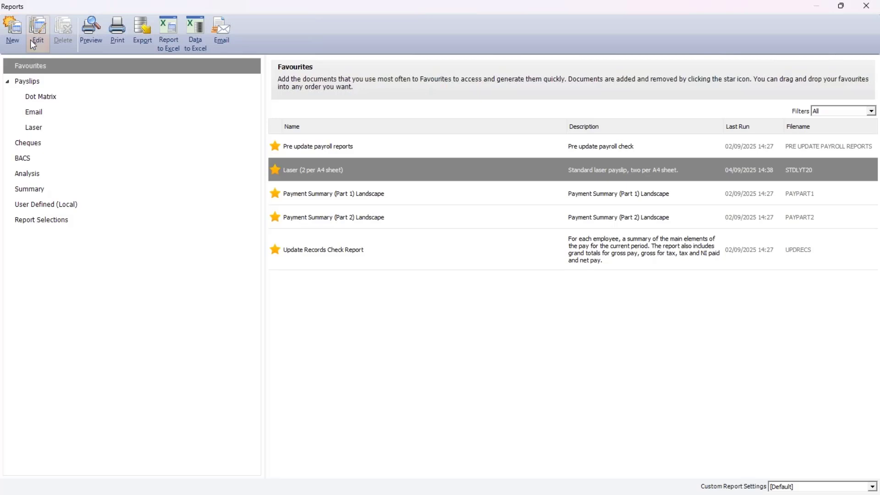
# Step: Preview the Payment Summary (Part 1) Landscape report from the Summary category at full size, then close the preview
pyautogui.click(51, 196)
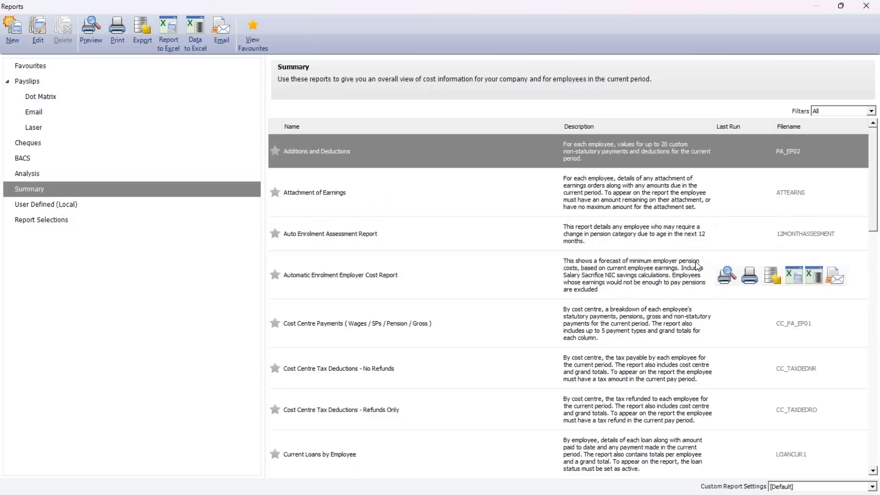
pyautogui.scroll(-15, 460, 307)
pyautogui.scroll(-5, 464, 297)
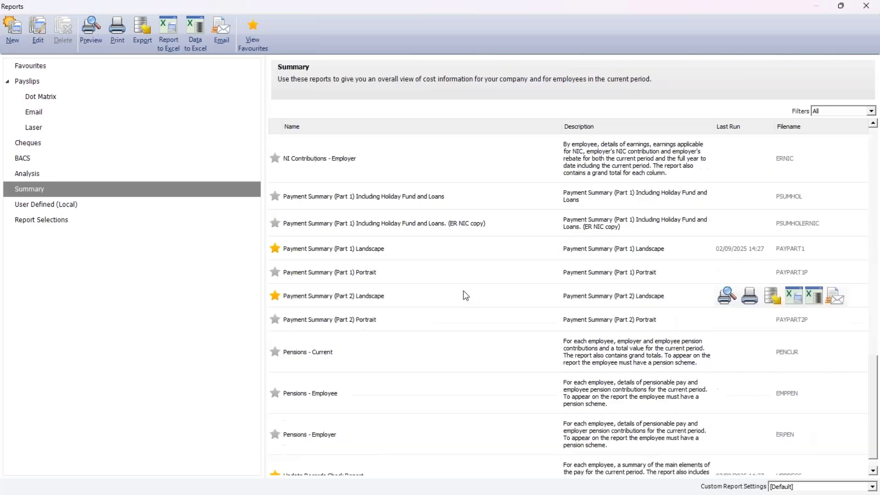
pyautogui.scroll(3, 464, 296)
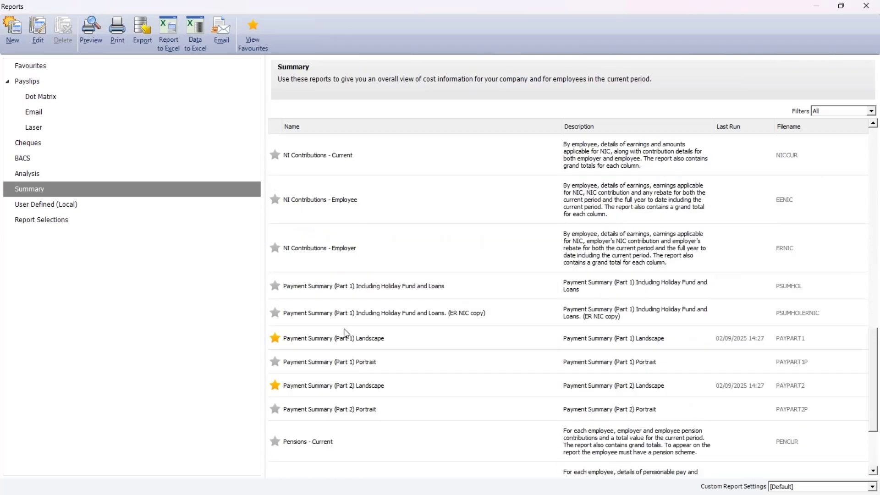
pyautogui.click(313, 337)
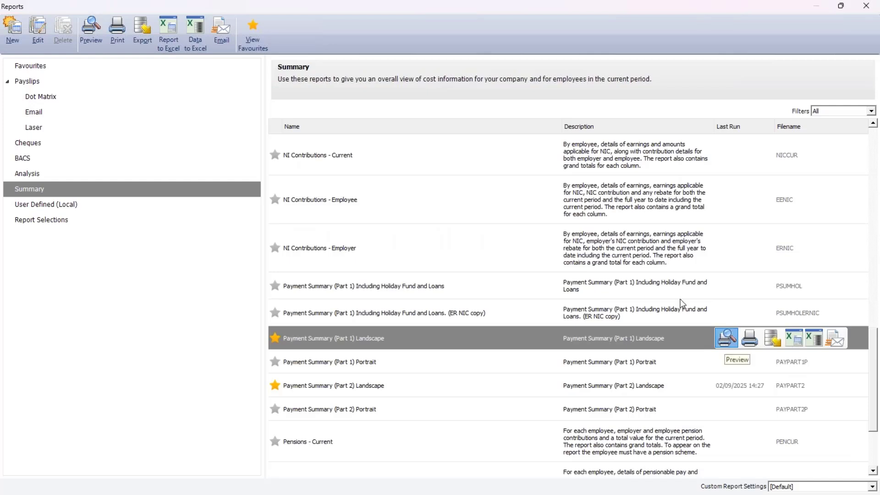
pyautogui.click(726, 338)
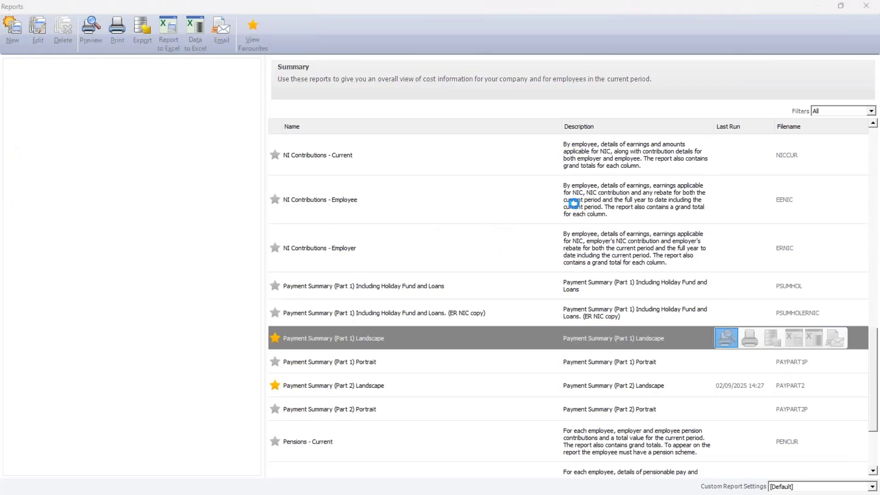
pyautogui.click(528, 299)
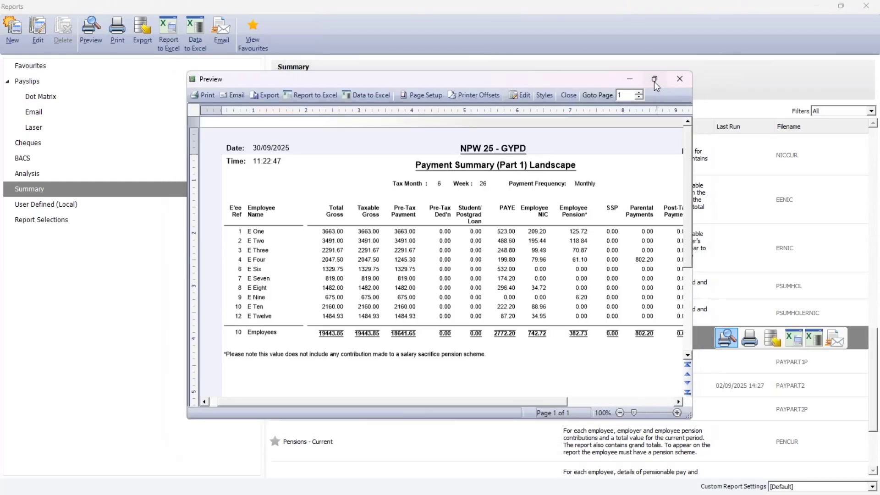
pyautogui.click(654, 80)
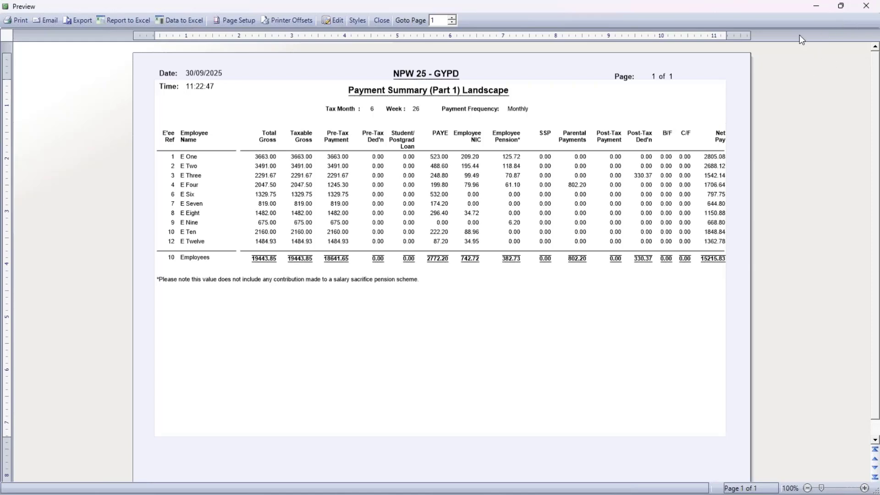
pyautogui.click(866, 5)
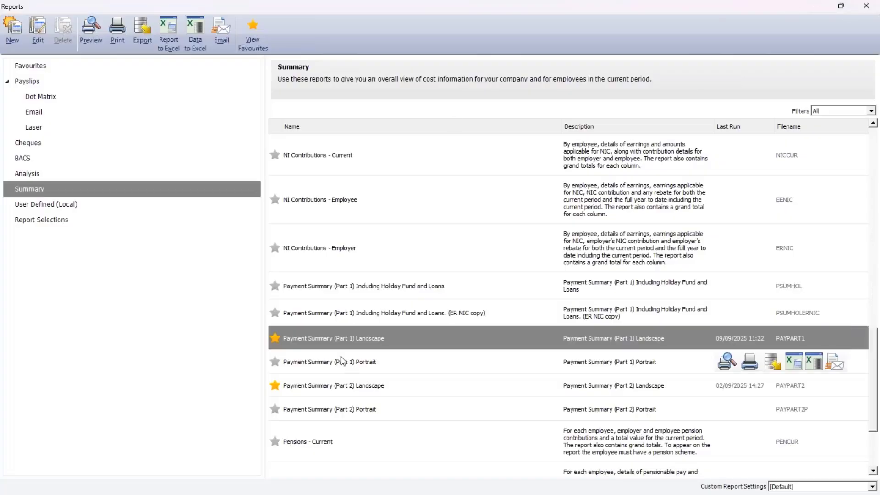
# Step: Preview the Payment Summary (Part 2) Landscape report at full size, then close the preview
pyautogui.click(365, 385)
pyautogui.click(727, 385)
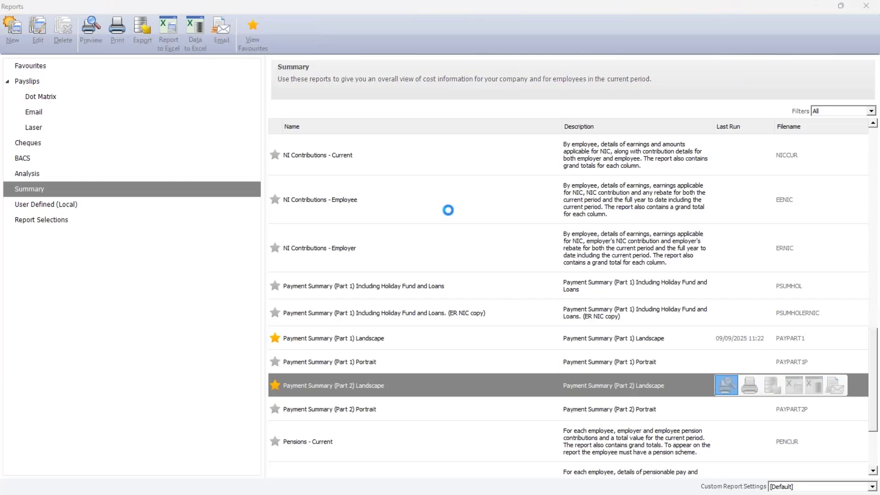
pyautogui.click(527, 293)
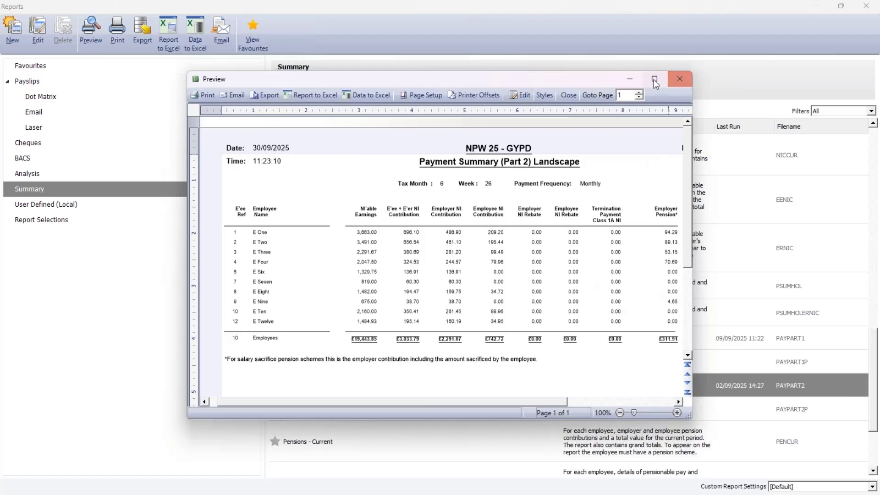
pyautogui.click(654, 78)
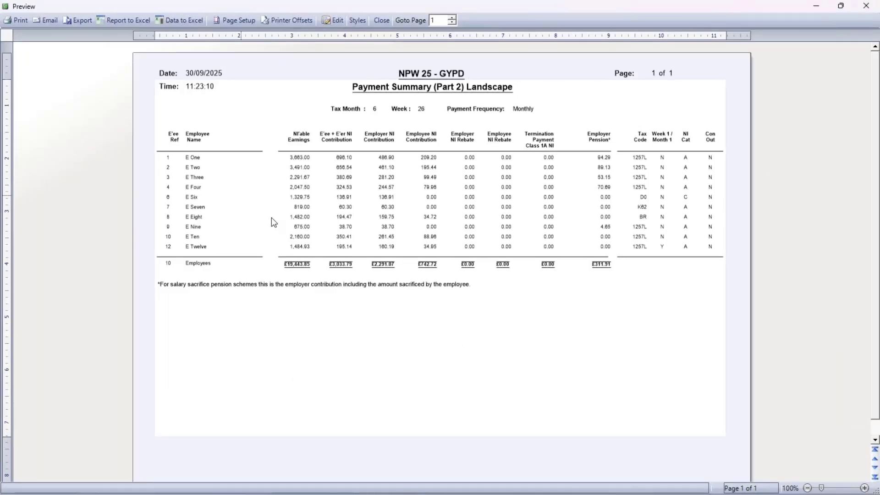
pyautogui.click(867, 5)
# Step: Preview the Laser (2 per A4 sheet) payslips, including employees set to receive them via email or Online Services, then close the preview
pyautogui.moveTo(452, 233)
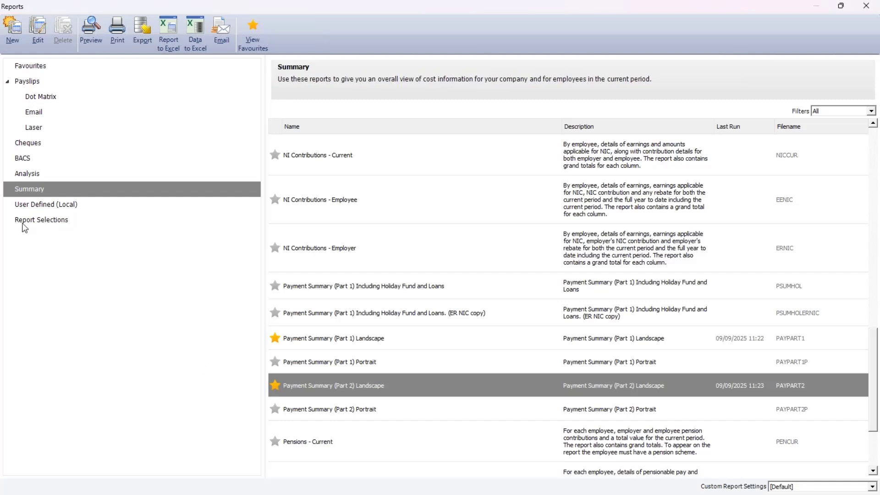
pyautogui.click(44, 130)
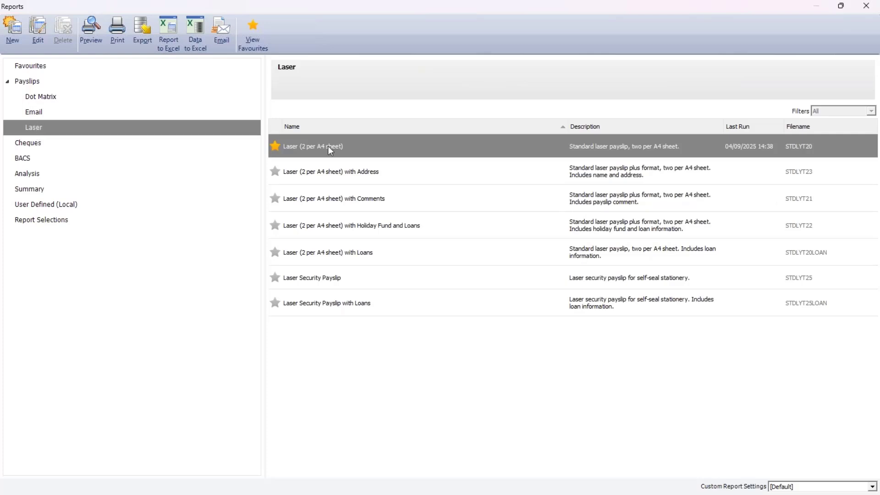
pyautogui.moveTo(507, 155)
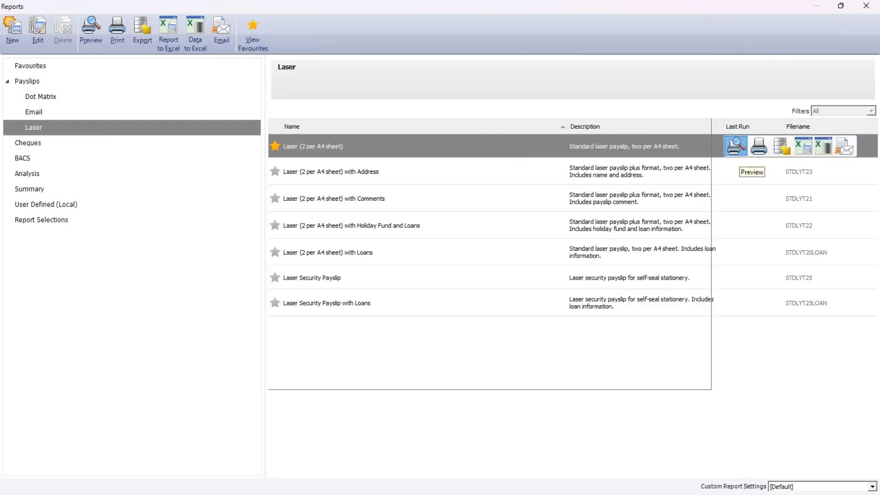
pyautogui.click(737, 146)
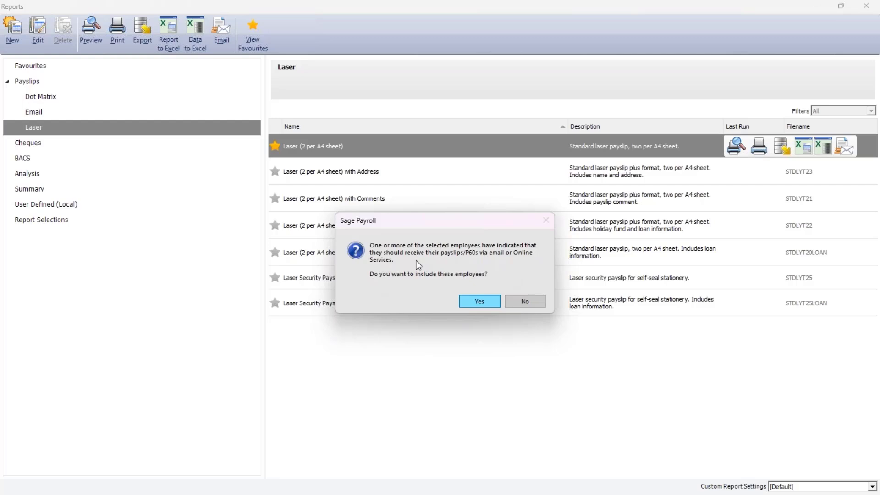
pyautogui.click(477, 301)
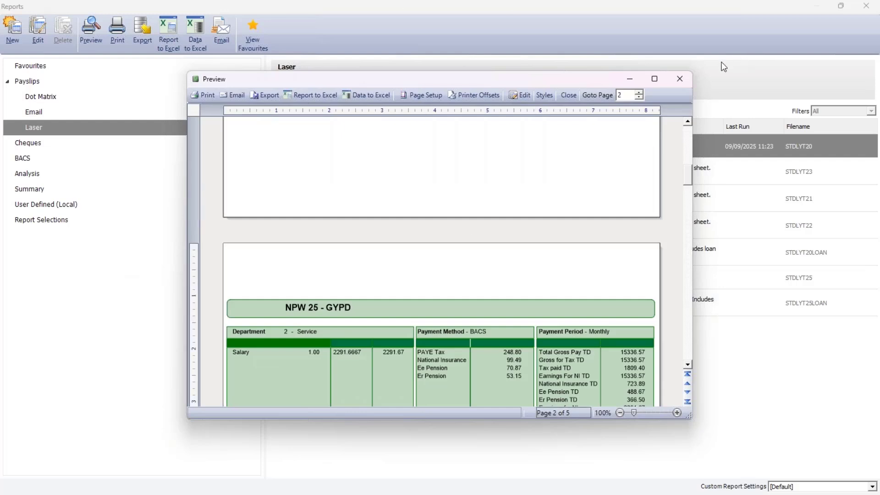
pyautogui.click(687, 80)
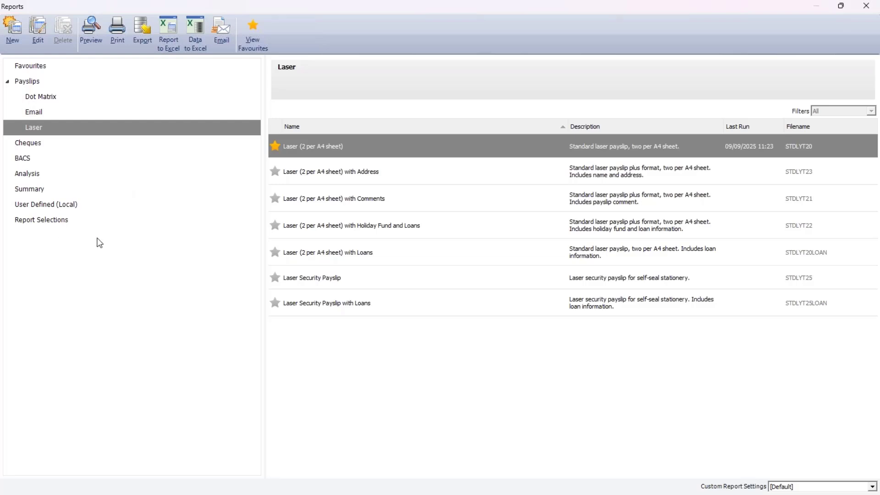
# Step: Preview the grouped Pre update payroll reports selection, check its payslip and payment summary reports, then close the reports
pyautogui.click(64, 224)
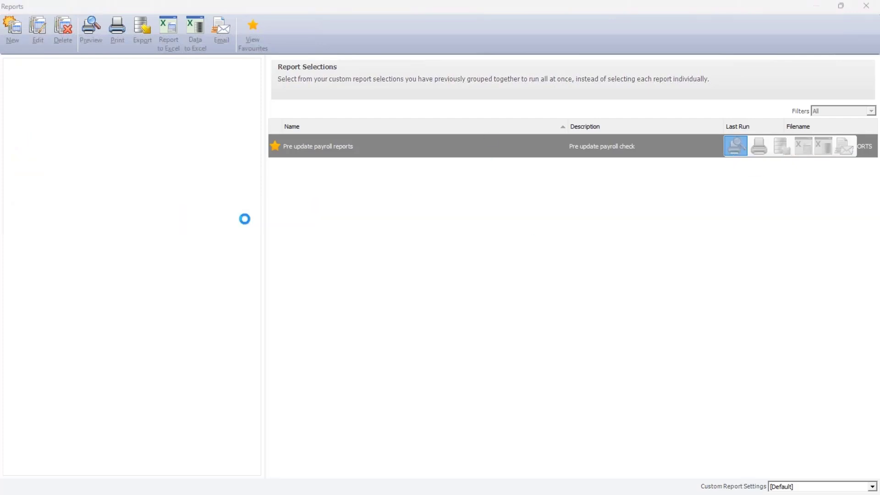
pyautogui.click(528, 284)
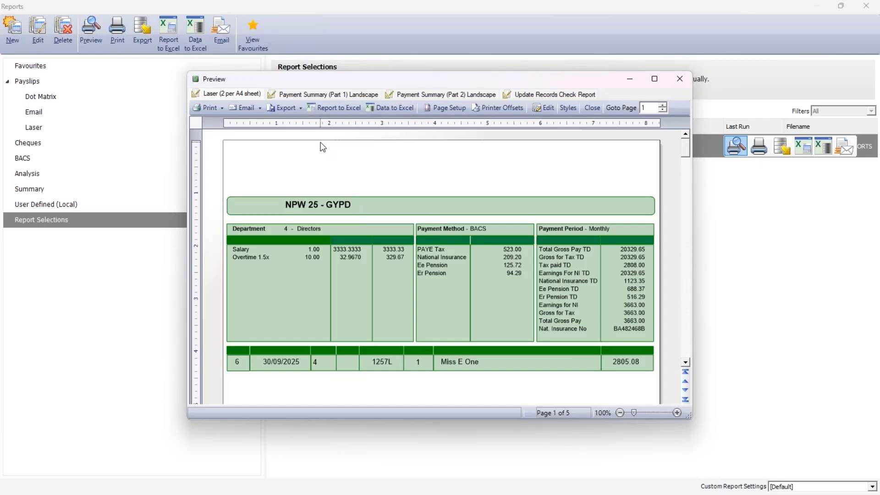
pyautogui.click(337, 94)
pyautogui.click(440, 94)
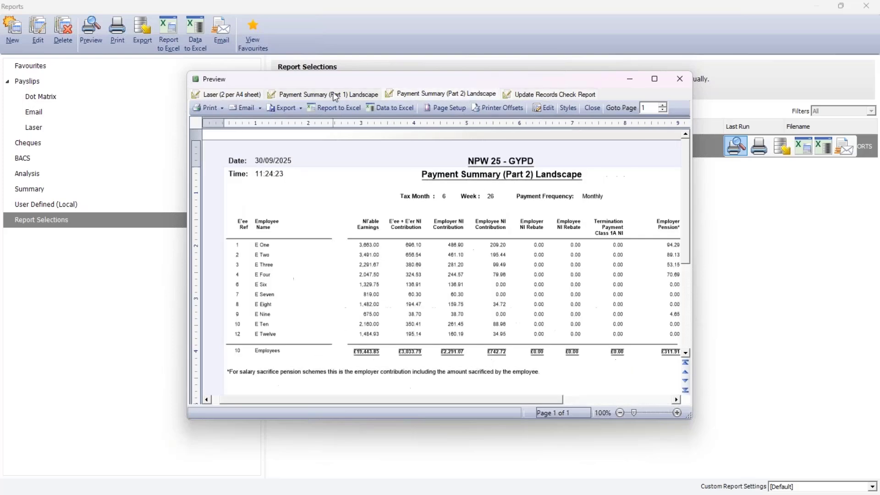
pyautogui.click(336, 95)
pyautogui.click(250, 94)
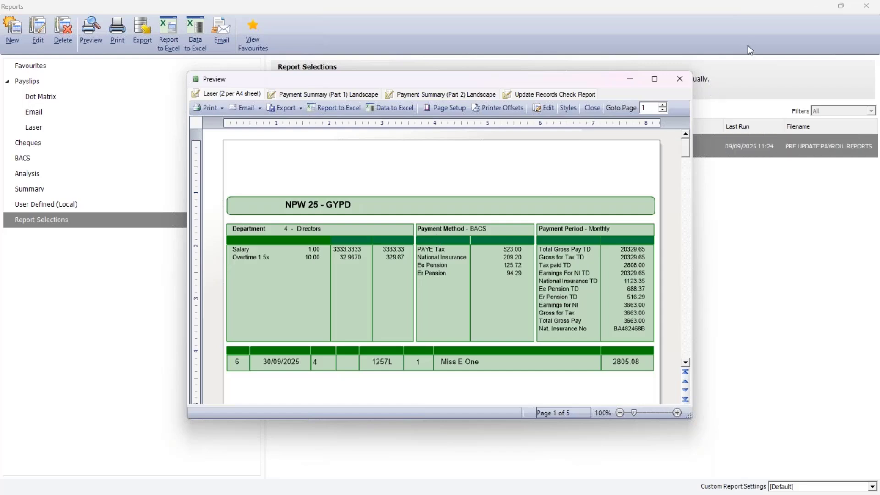
pyautogui.click(678, 80)
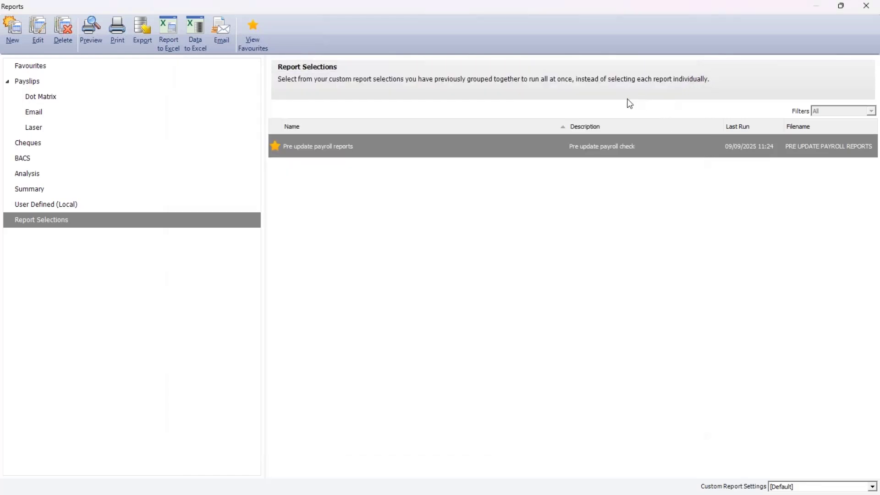
pyautogui.click(865, 6)
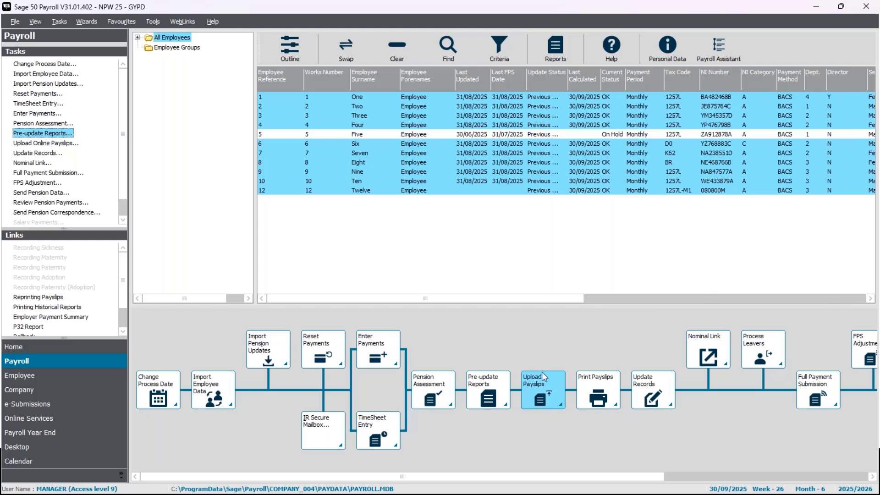
# Step: Upload the online payslips for the current pay period and schedule them to publish on 26/09/2025
pyautogui.click(66, 144)
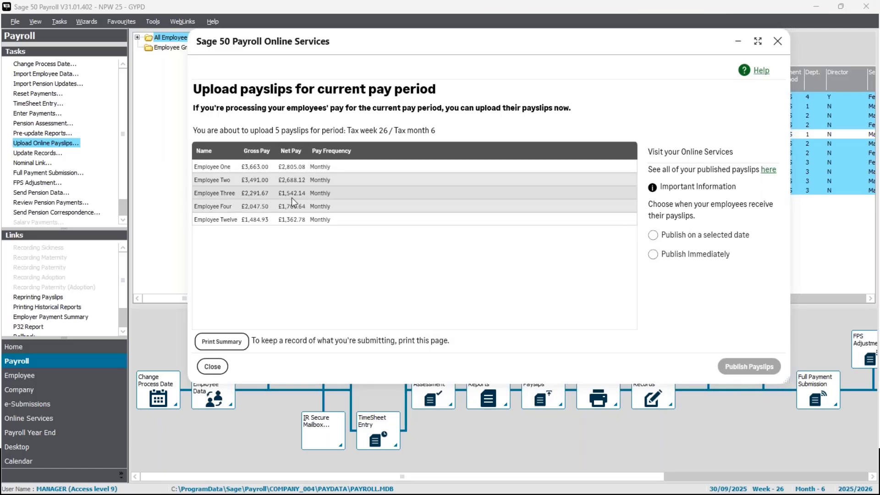
pyautogui.click(654, 235)
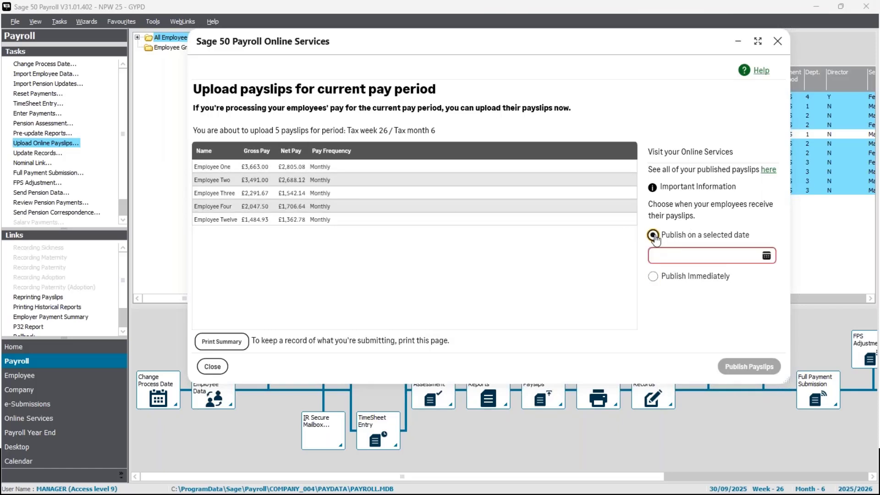
pyautogui.click(766, 255)
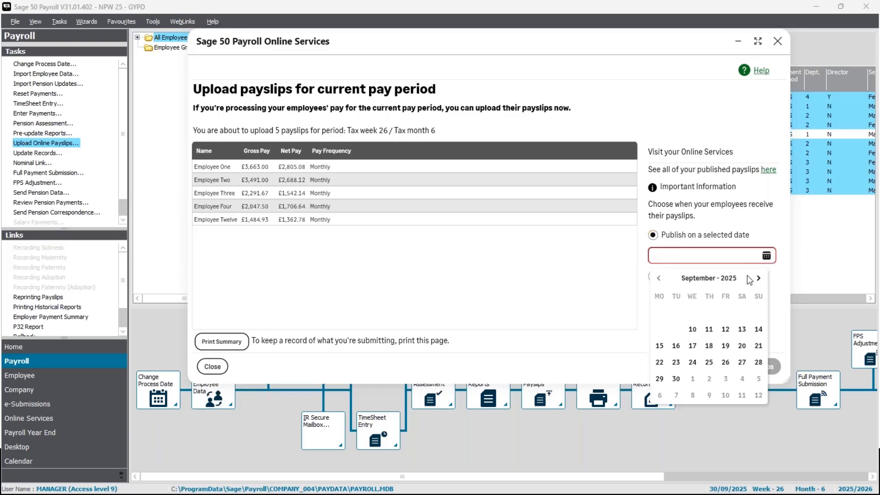
pyautogui.click(723, 363)
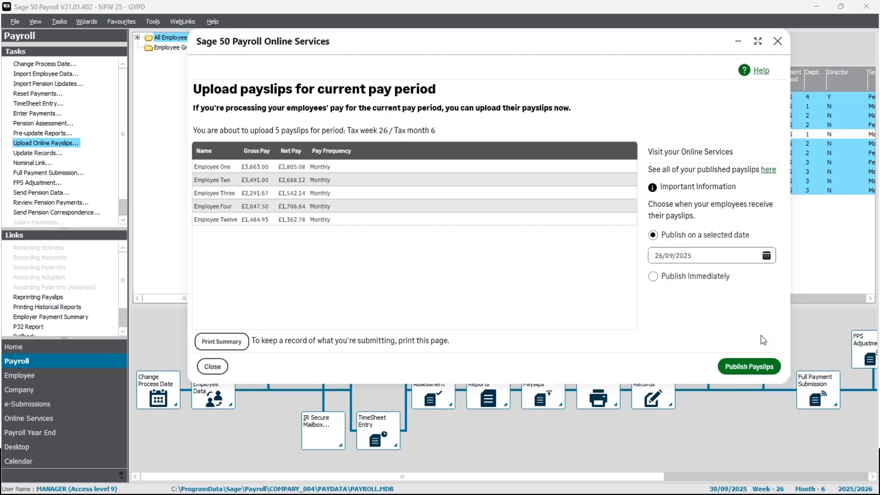
pyautogui.click(738, 372)
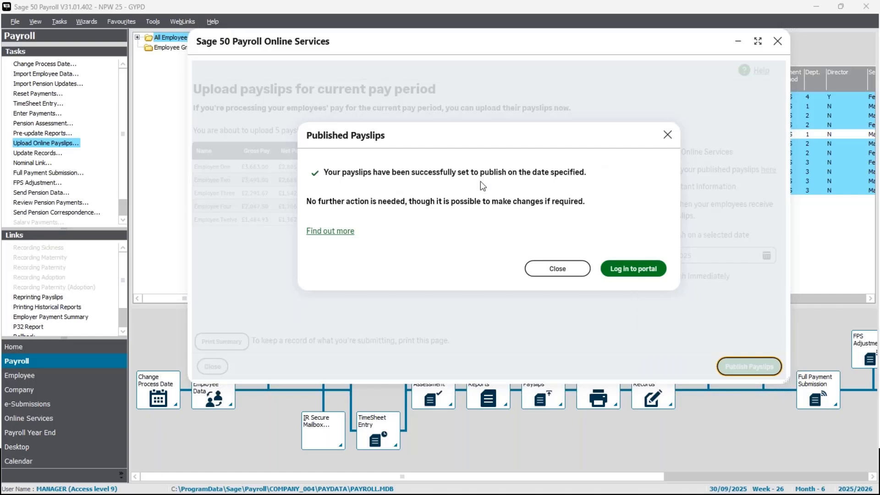
pyautogui.click(667, 136)
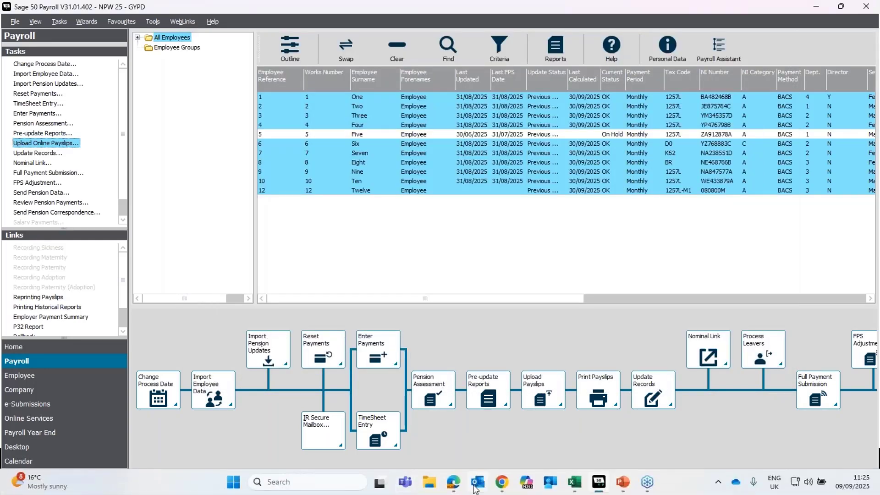
# Step: Switch to Sage HR in the browser, check the status and publish dates of the uploaded payslips, then return to Sage 50 Payroll
pyautogui.click(460, 491)
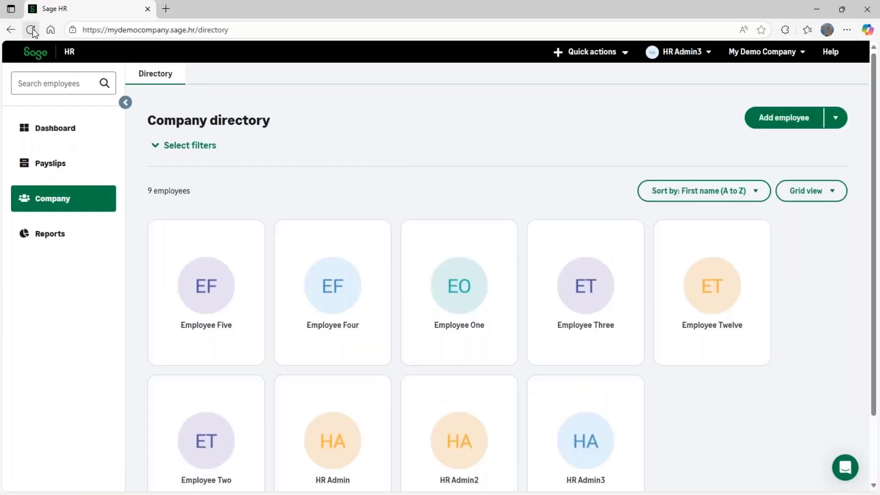
pyautogui.click(71, 169)
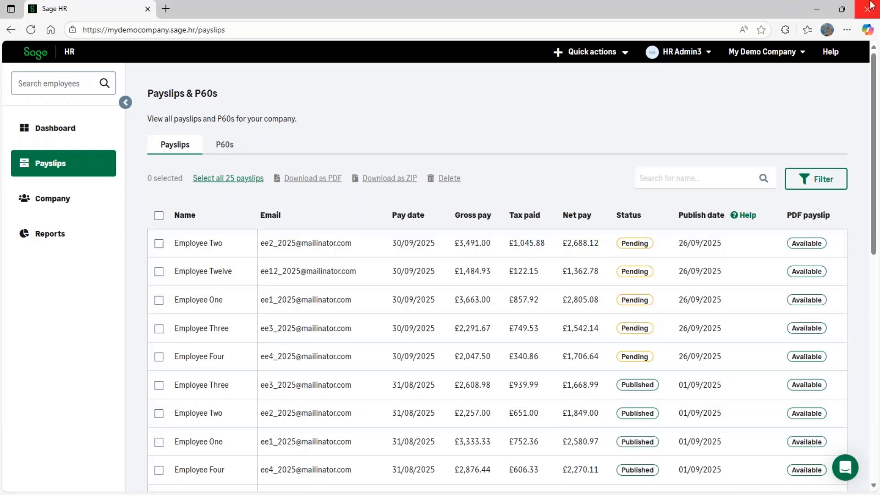
pyautogui.click(815, 9)
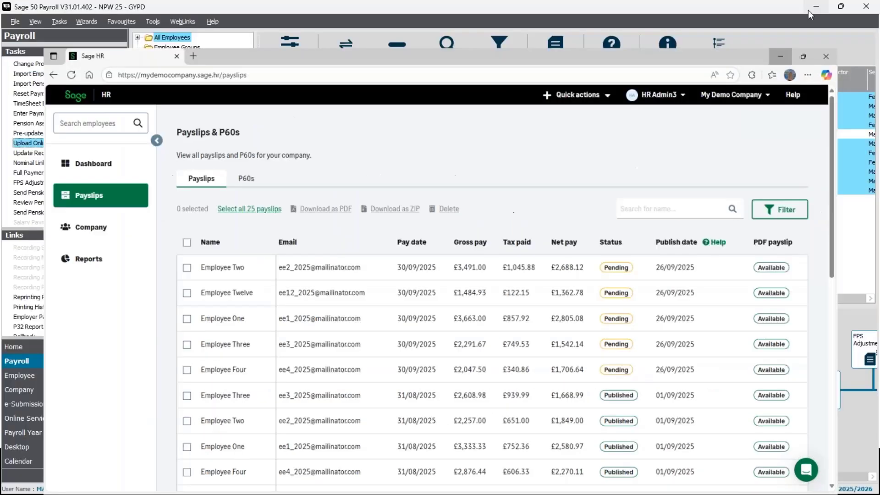
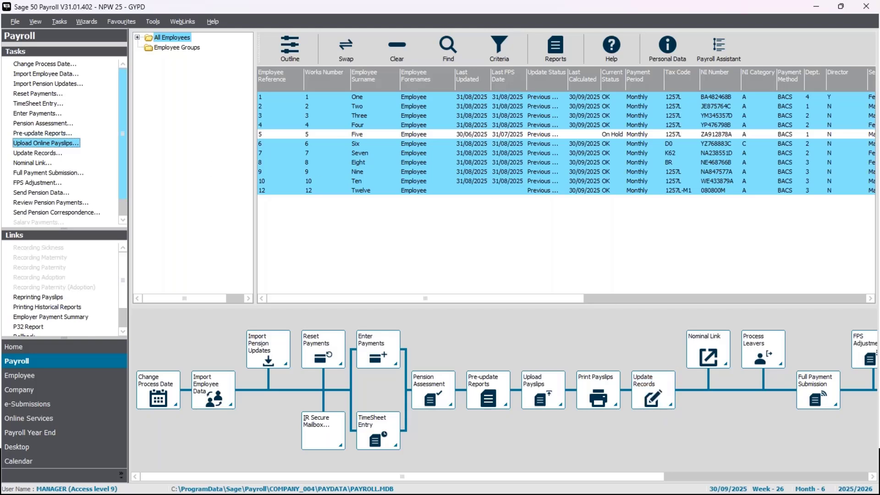
# Step: Update the payroll records for all the selected monthly employees through the Update Records Wizard, accepting the pre-update reports reminder
pyautogui.click(46, 154)
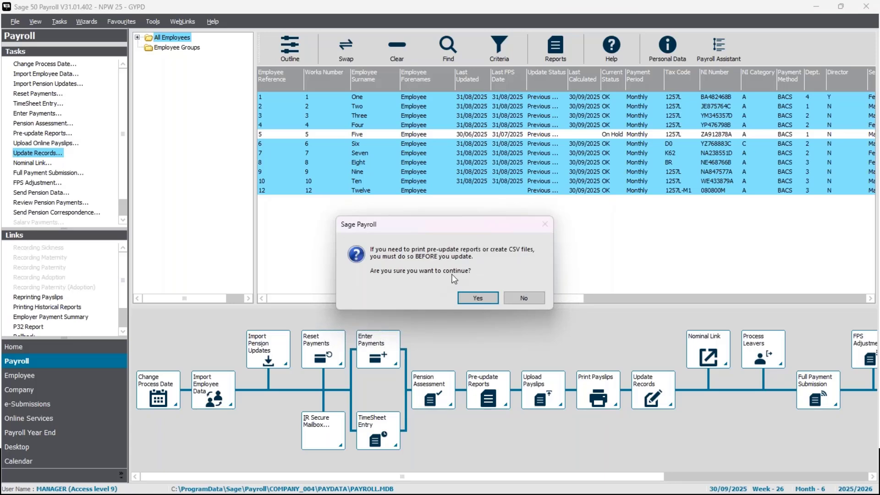
pyautogui.click(481, 298)
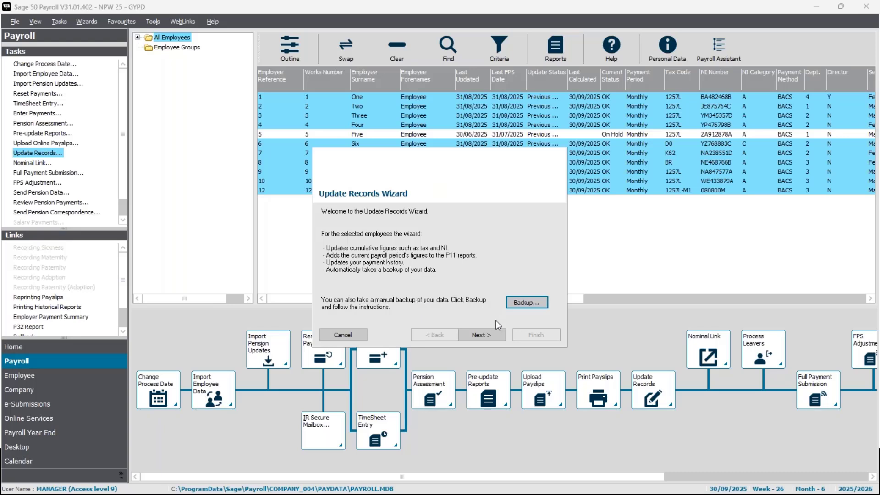
pyautogui.click(472, 337)
pyautogui.click(472, 334)
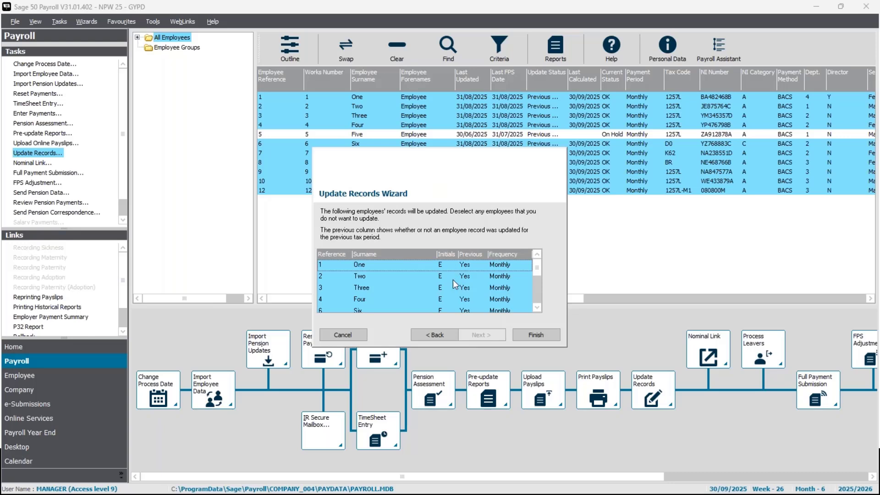
pyautogui.click(540, 335)
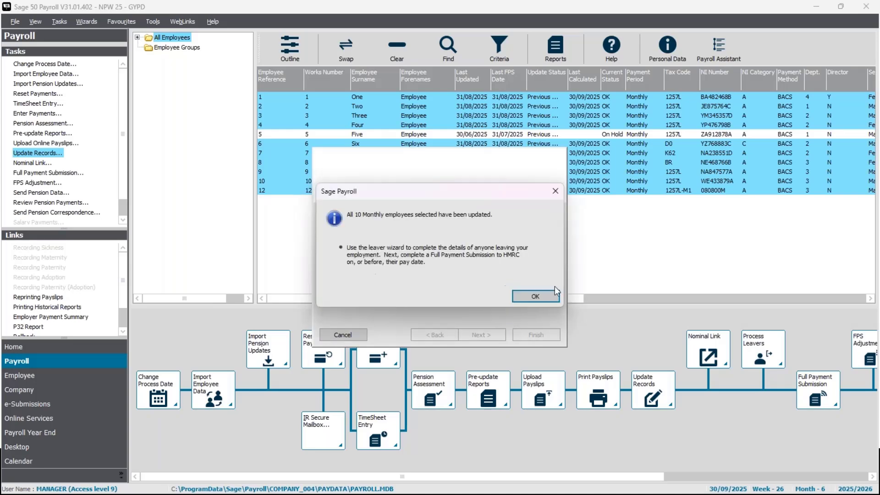
pyautogui.click(548, 295)
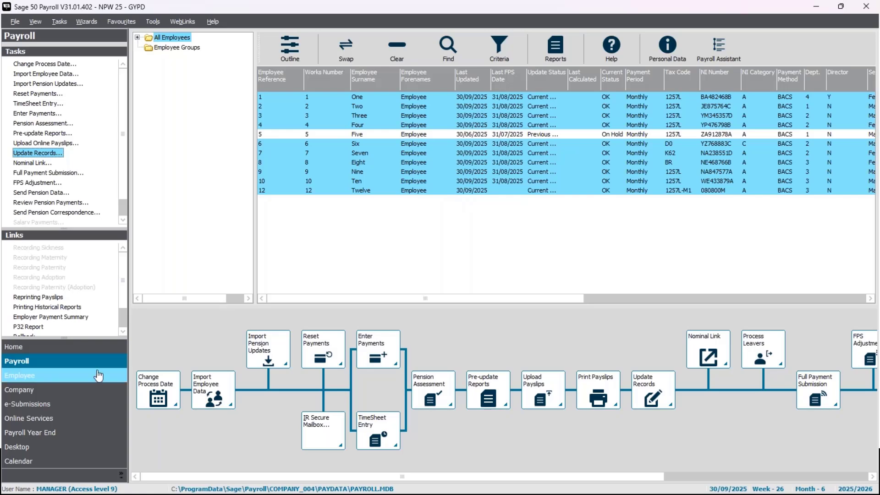
# Step: Check the tax month 6 entry in the first employee's payment history, then close the employee record
pyautogui.click(59, 383)
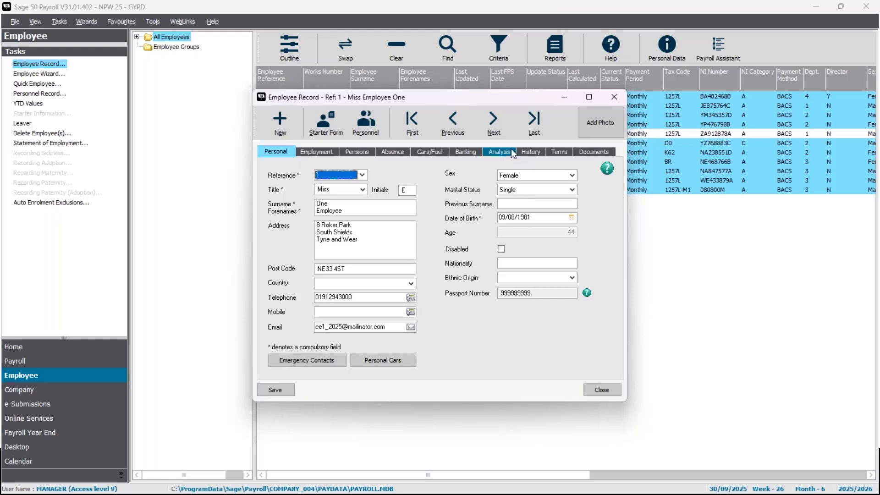
pyautogui.click(525, 155)
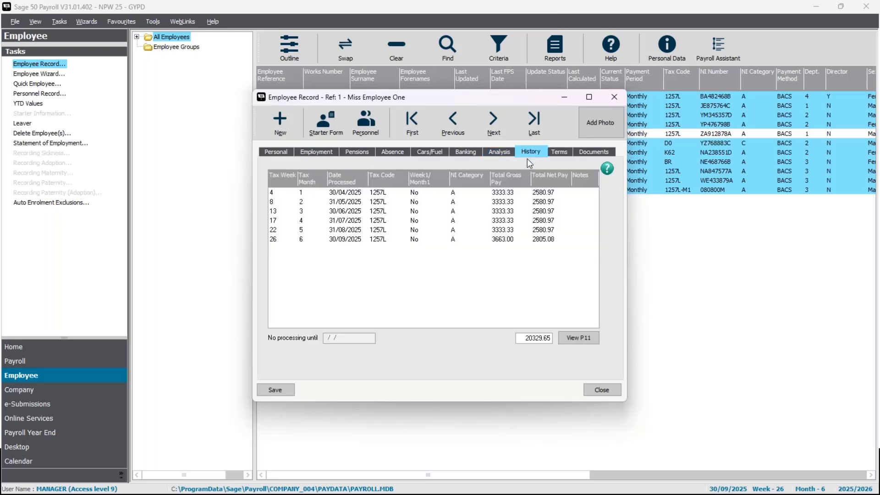
pyautogui.click(379, 241)
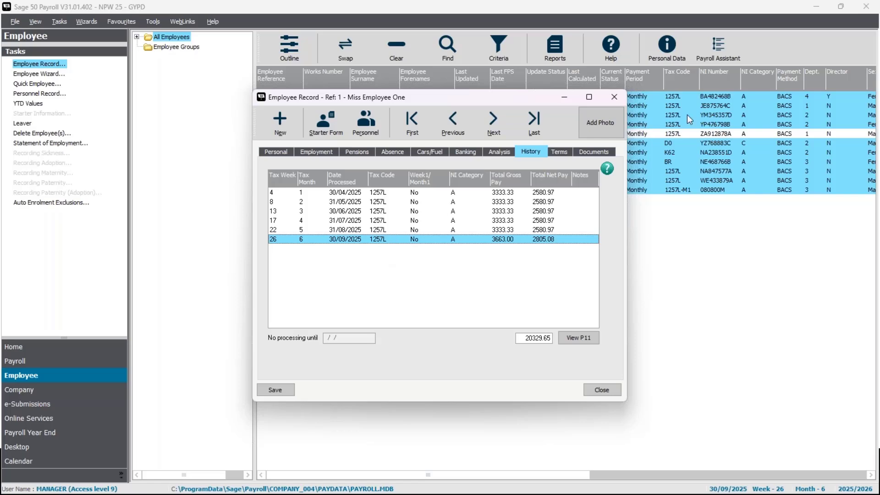
pyautogui.click(611, 100)
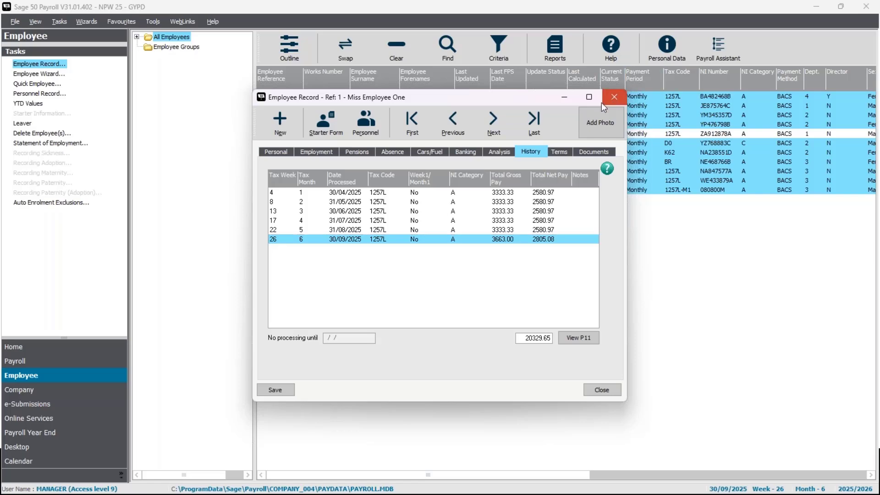
# Step: Return to the Payroll tasks and change the view to show the payroll process map below the employee list
pyautogui.click(16, 361)
pyautogui.click(41, 23)
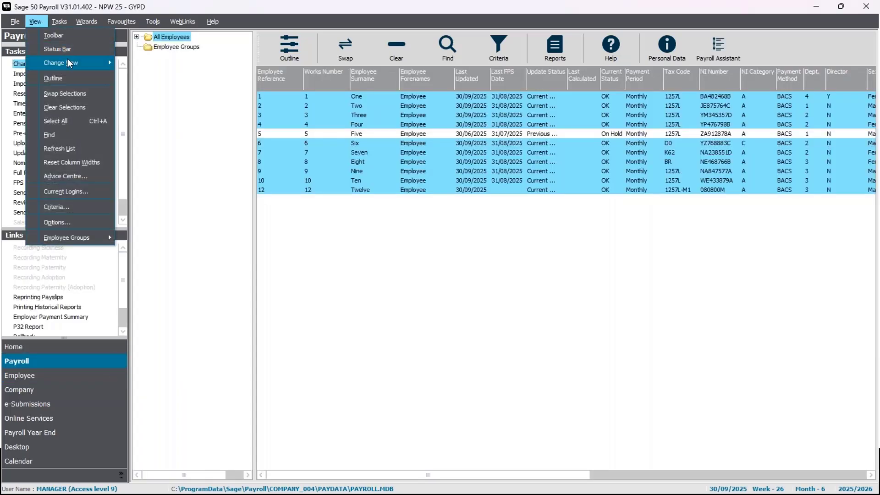
pyautogui.moveTo(67, 59)
pyautogui.click(167, 76)
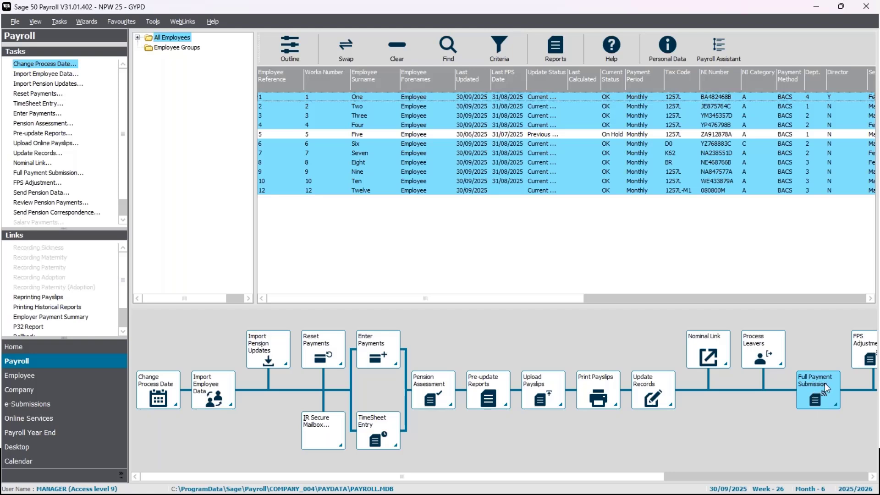
# Step: Start a Full Payment Submission, acknowledge that HMRC will not receive it, and proceed with the stored gateway and company details
pyautogui.click(71, 173)
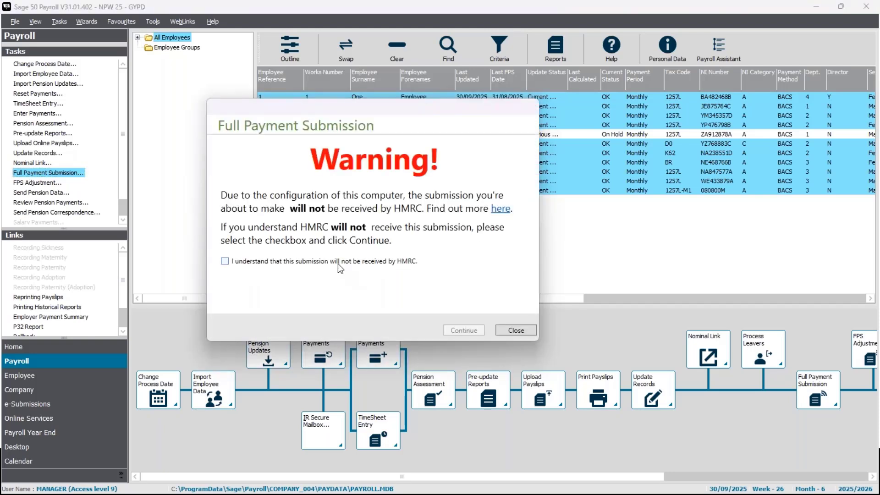
pyautogui.click(234, 262)
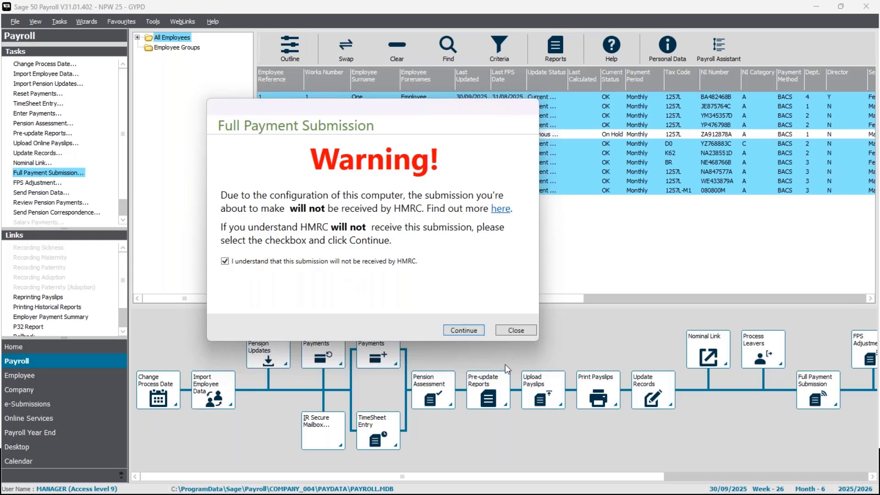
pyautogui.click(473, 331)
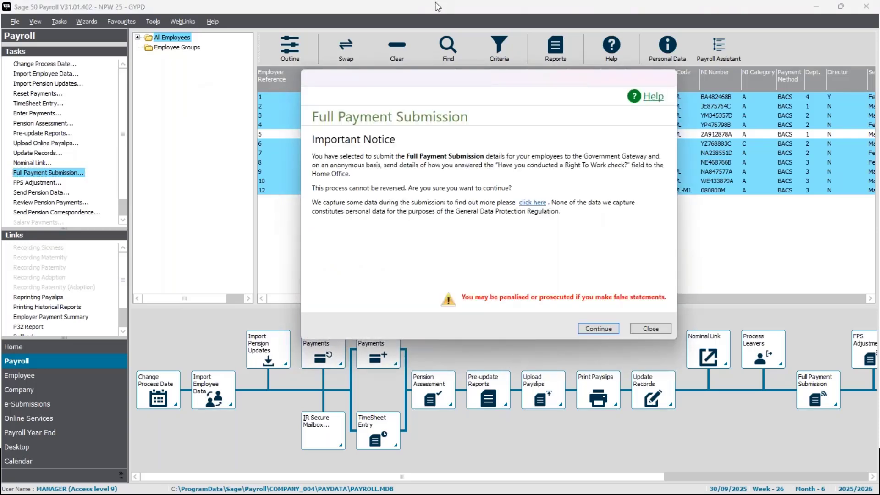
pyautogui.click(584, 329)
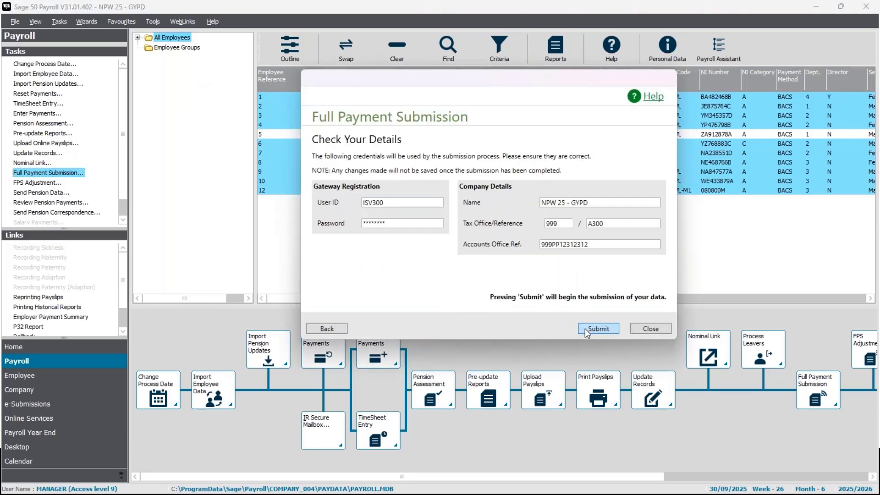
pyautogui.click(585, 329)
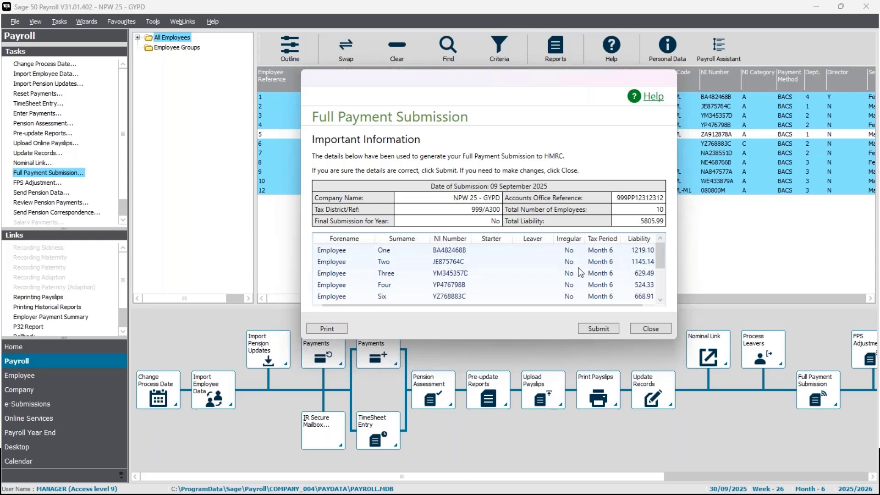
# Step: Review the employees and liabilities in the Full Payment Submission, submit it, then read and close the submission log
pyautogui.scroll(-1, 579, 272)
pyautogui.scroll(-1, 578, 270)
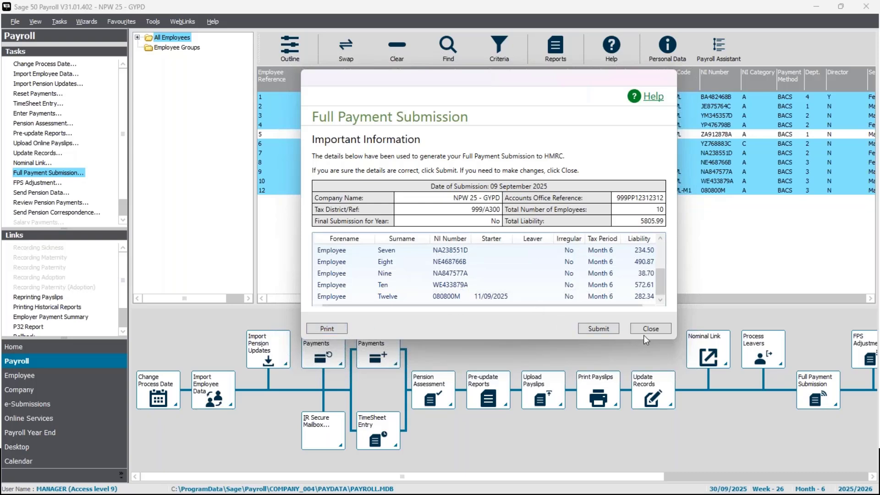
pyautogui.click(598, 329)
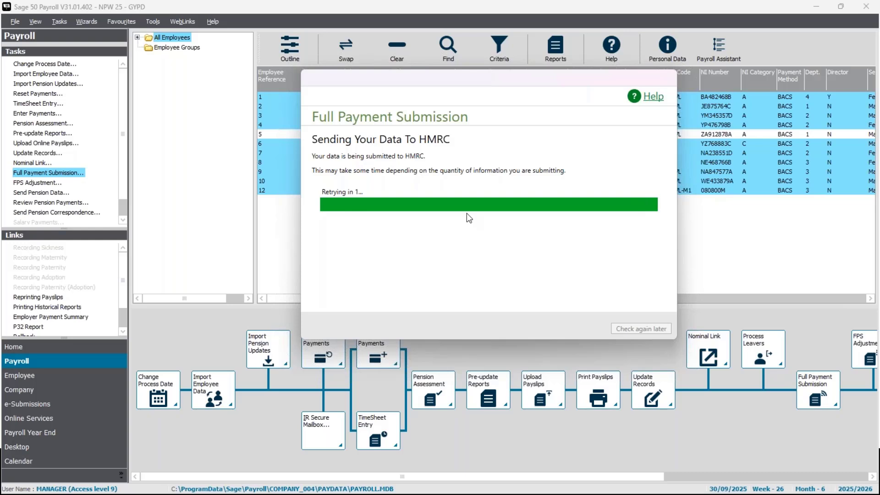
pyautogui.click(331, 200)
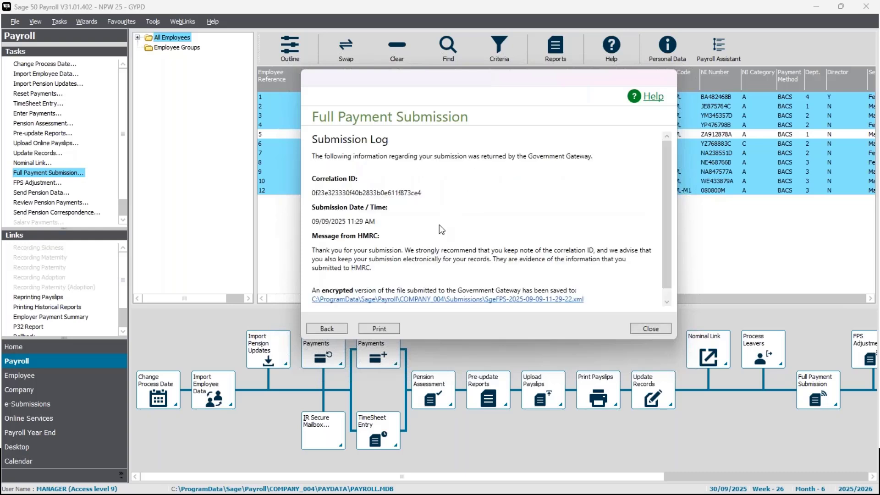
pyautogui.scroll(-1, 458, 238)
pyautogui.scroll(1, 458, 238)
pyautogui.click(661, 332)
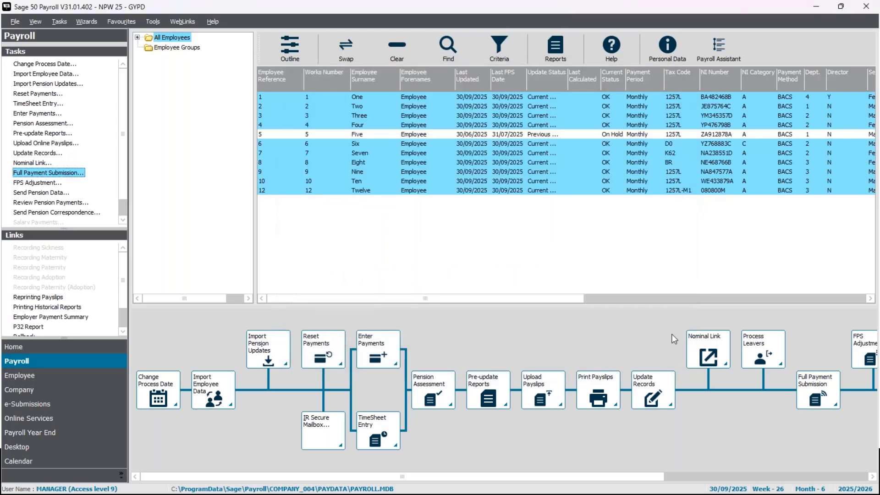
pyautogui.click(433, 385)
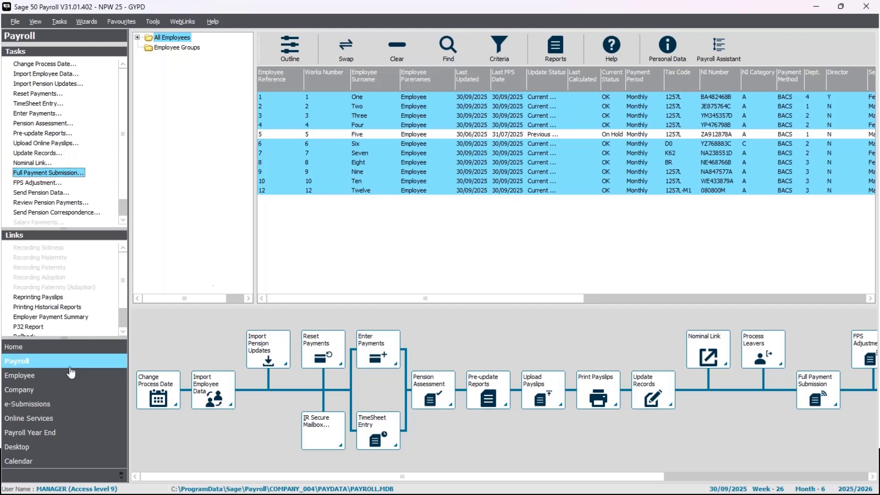
# Step: Check the latest NPW 25 - GYPD FPS in the e-Submissions log, including its employee details, then close the log
pyautogui.click(37, 405)
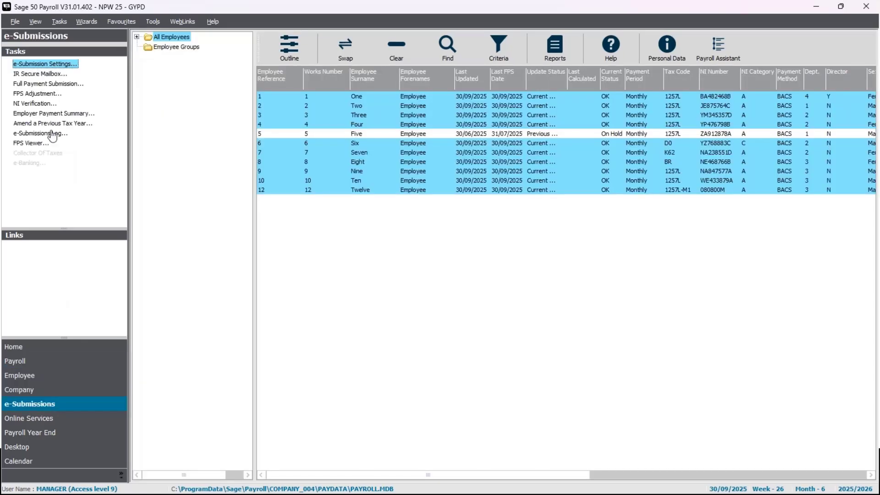
pyautogui.click(51, 134)
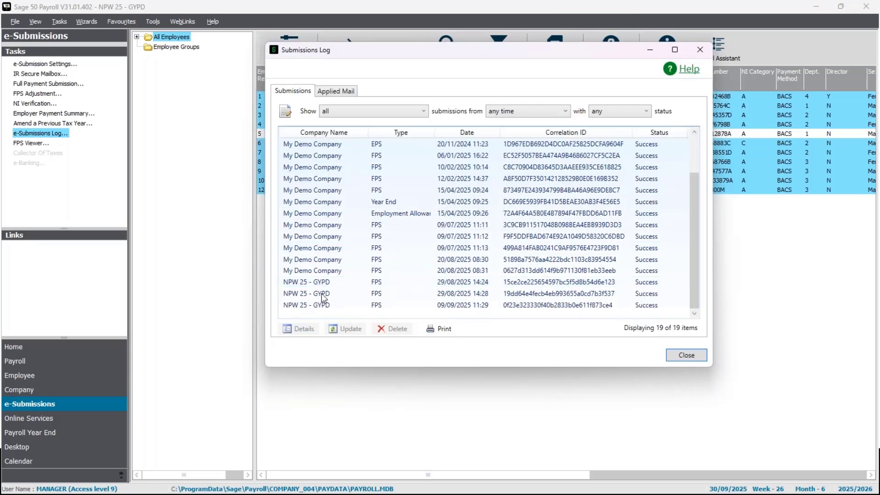
pyautogui.doubleClick(330, 303)
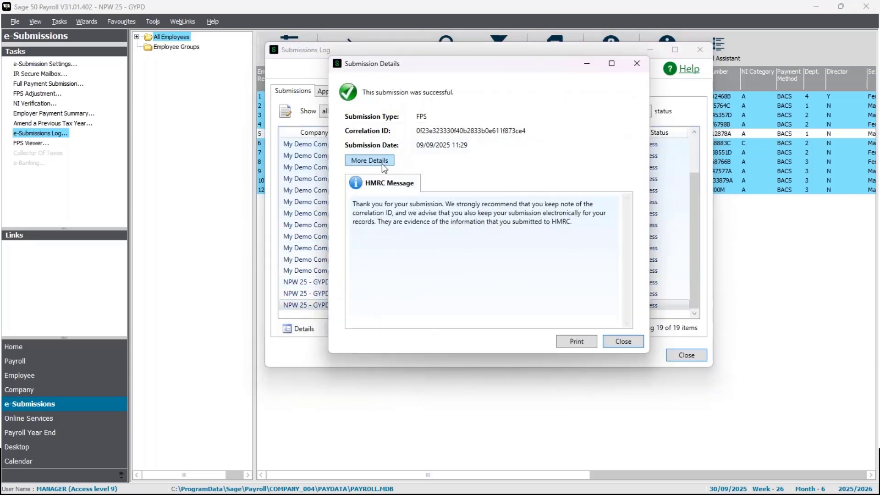
pyautogui.click(379, 161)
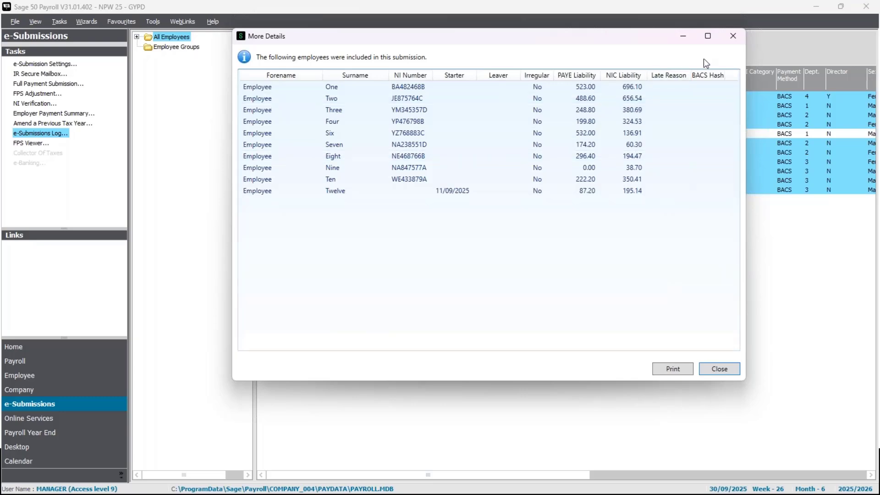
pyautogui.click(734, 35)
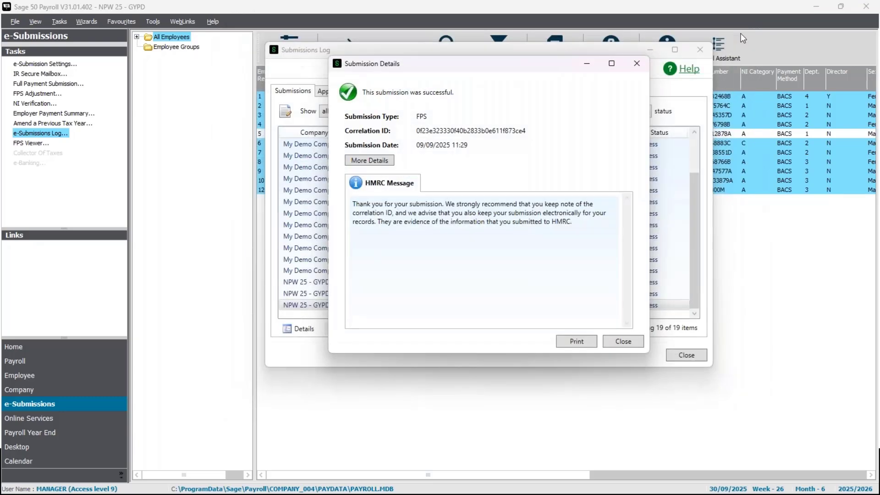
pyautogui.click(628, 65)
pyautogui.click(700, 49)
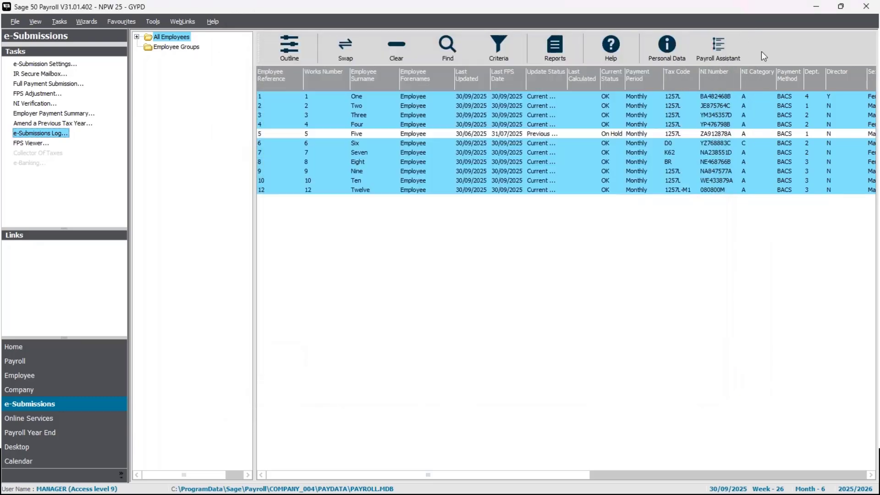
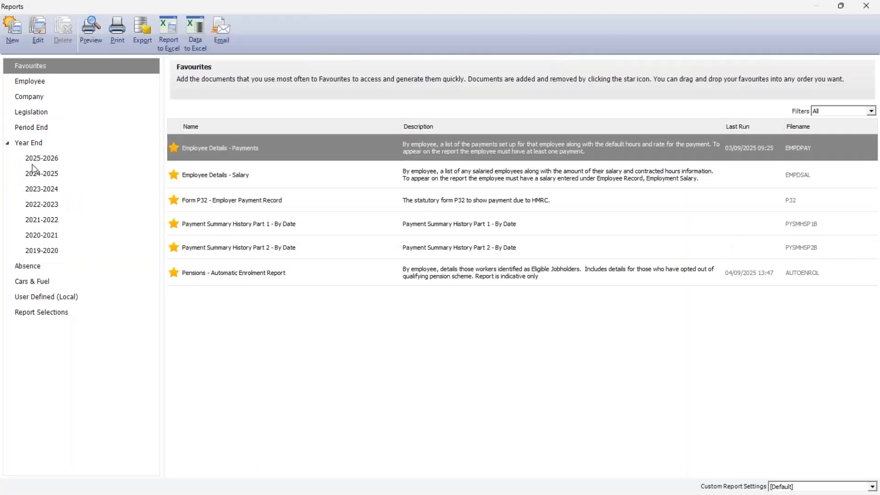
# Step: Locate the Form P32 - Employer Payment Record among the Period End reports, then close the Reports window
pyautogui.click(26, 130)
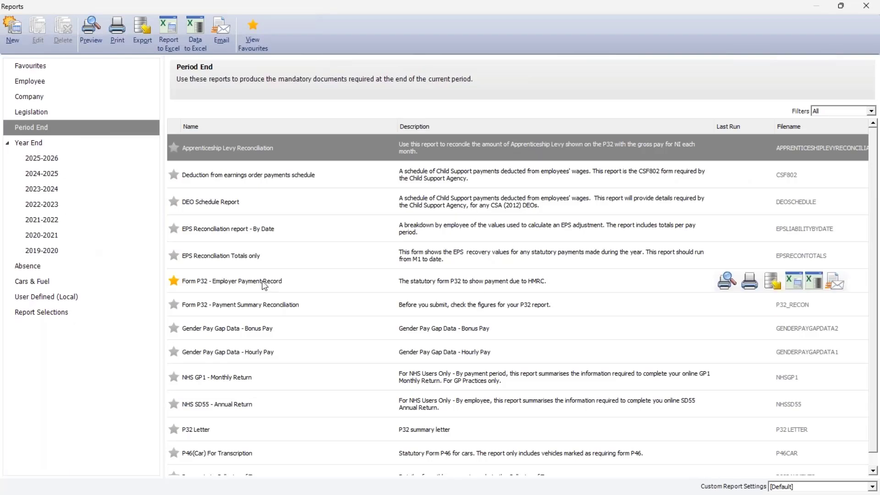
pyautogui.click(190, 282)
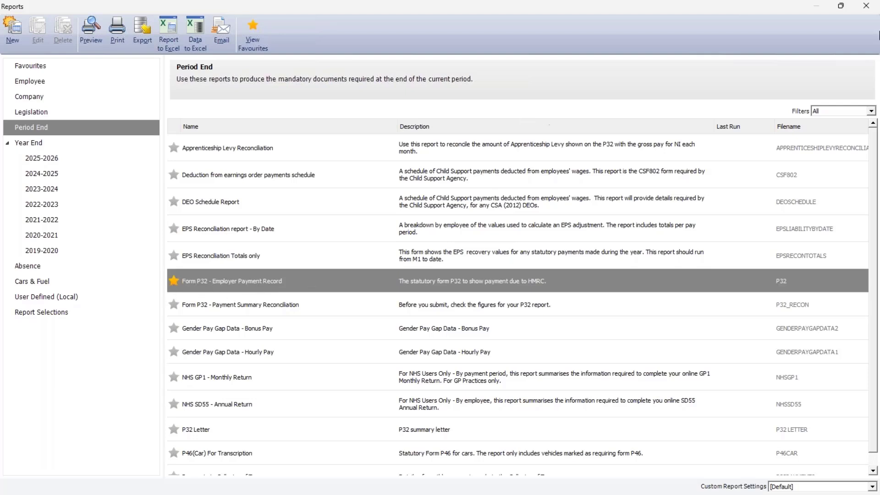
pyautogui.click(868, 6)
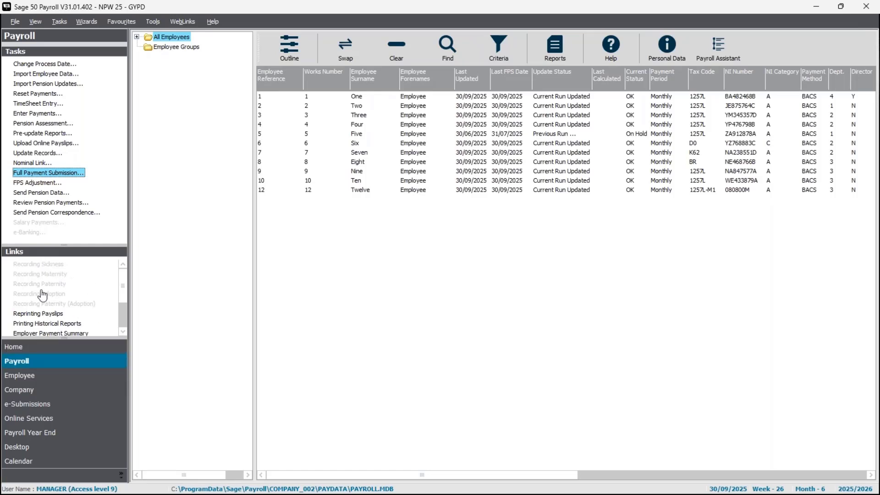
# Step: Preview the P32 report for tax month 6, review its figures through to the total amount due, and close the preview
pyautogui.click(123, 330)
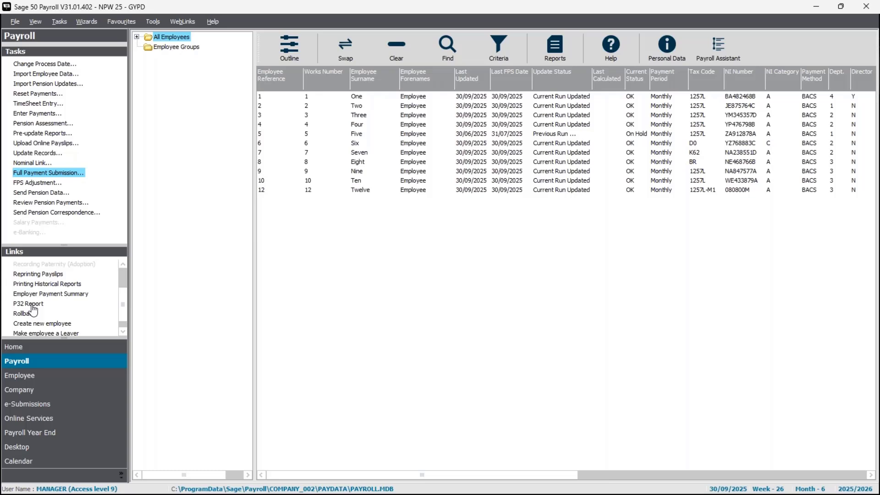
pyautogui.click(31, 305)
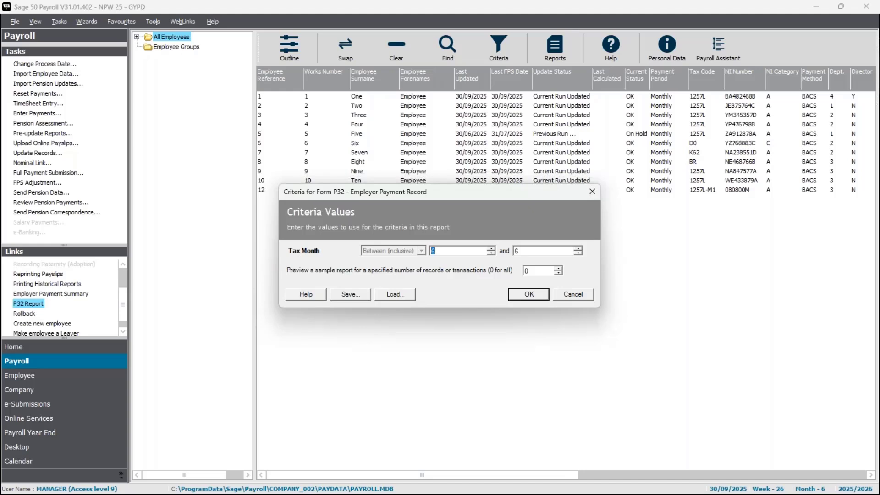
pyautogui.write('6')
pyautogui.click(529, 294)
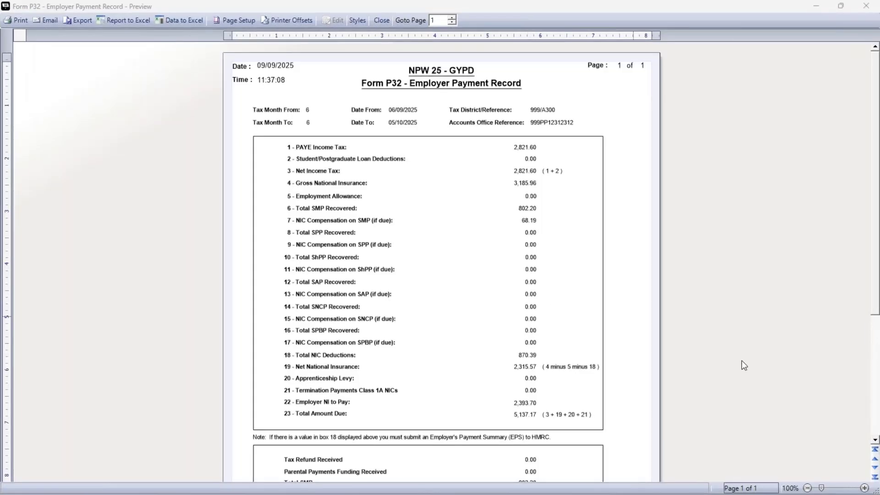
pyautogui.click(855, 490)
pyautogui.click(856, 489)
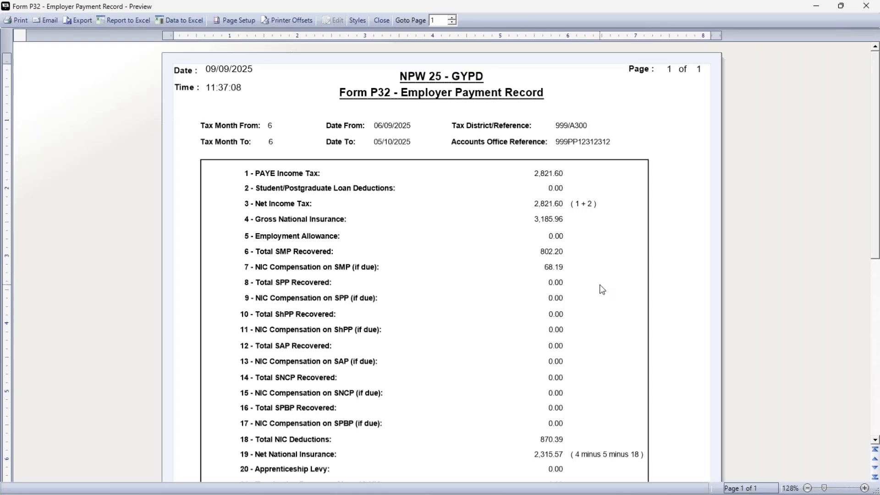
pyautogui.scroll(-3, 602, 290)
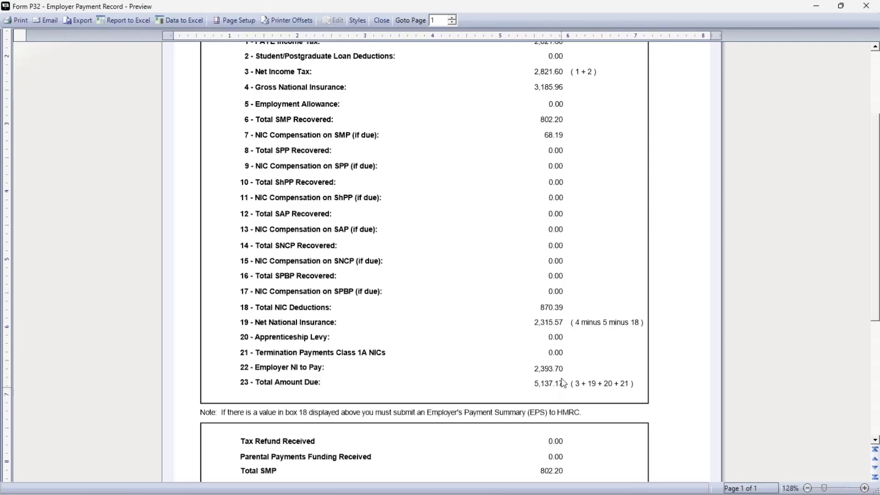
pyautogui.scroll(3, 535, 378)
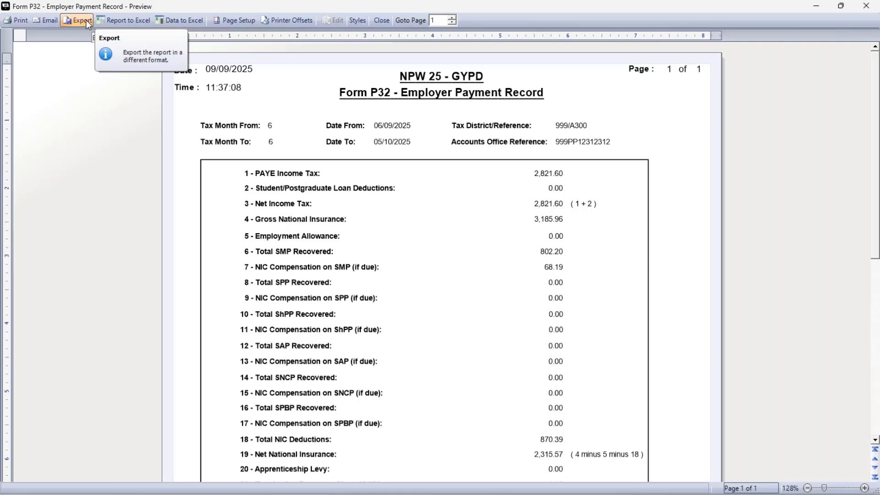
pyautogui.click(381, 21)
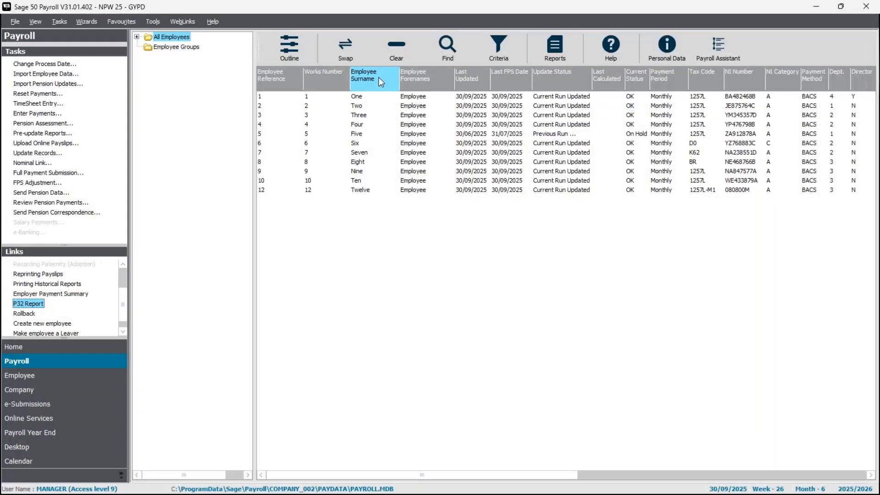
# Step: Check the month 6 amount due in the company's HMRC Payments settings, then close the settings
pyautogui.click(68, 401)
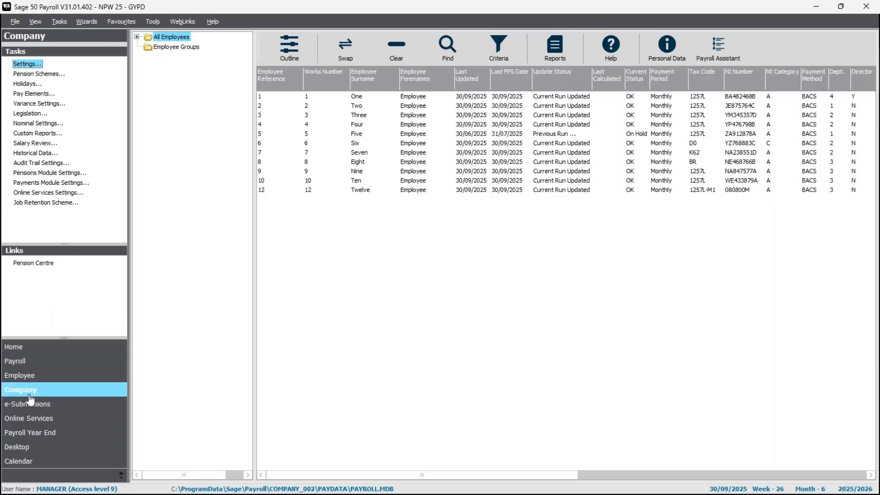
pyautogui.click(29, 64)
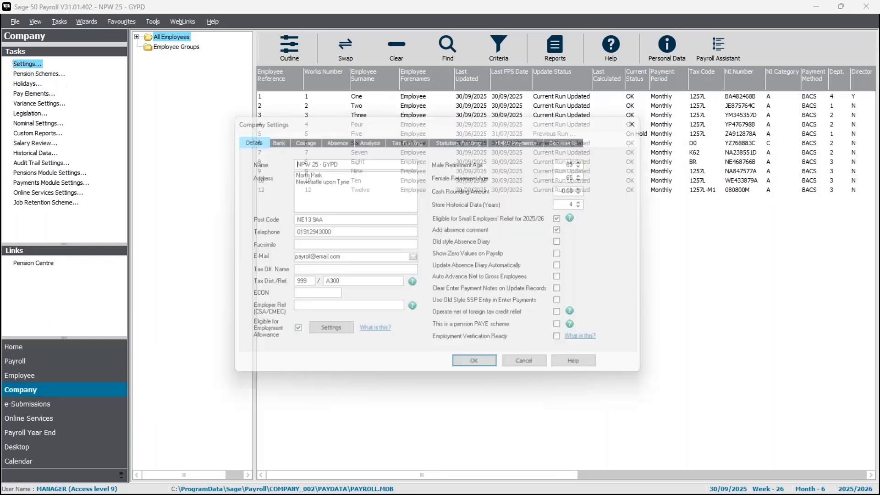
pyautogui.click(520, 138)
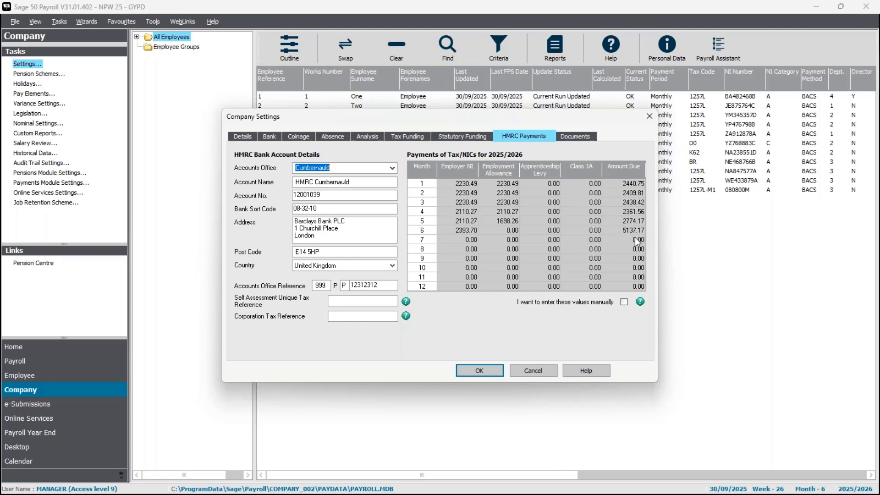
pyautogui.click(476, 372)
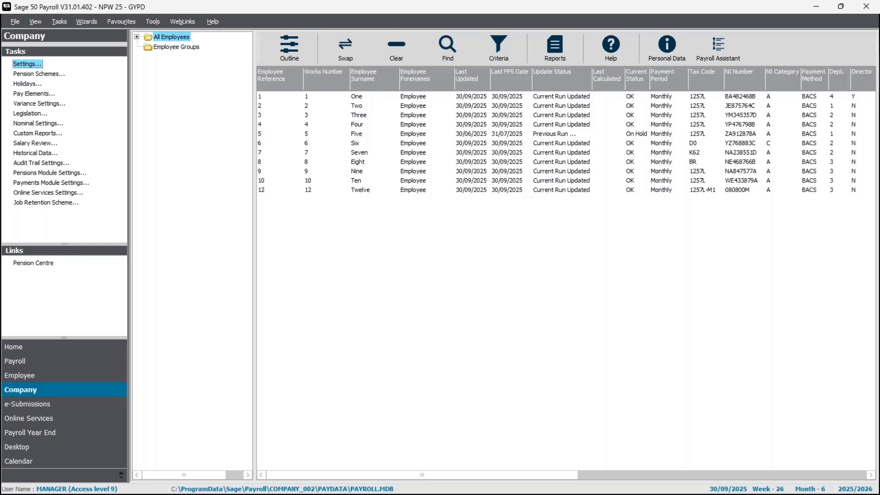
# Step: Start an Employer Payment Summary that adjusts the payment to HMRC, and accept tax month 6
pyautogui.click(108, 409)
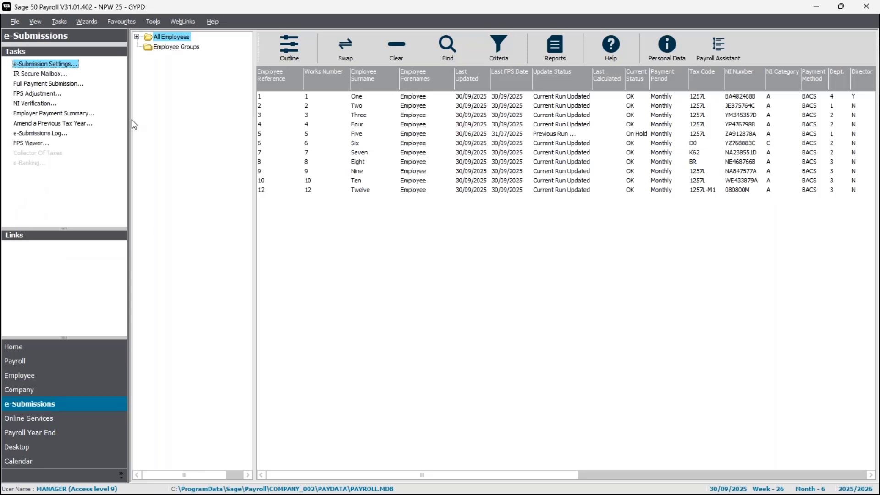
pyautogui.click(53, 114)
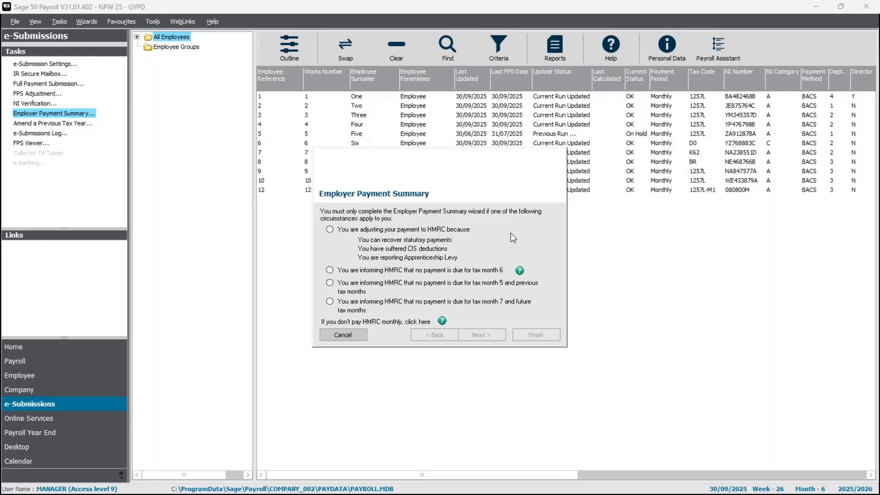
pyautogui.click(330, 229)
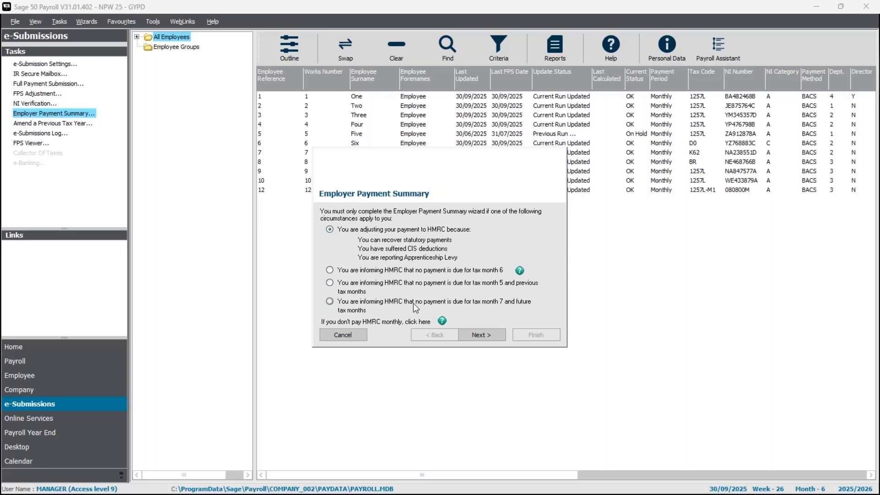
pyautogui.click(494, 337)
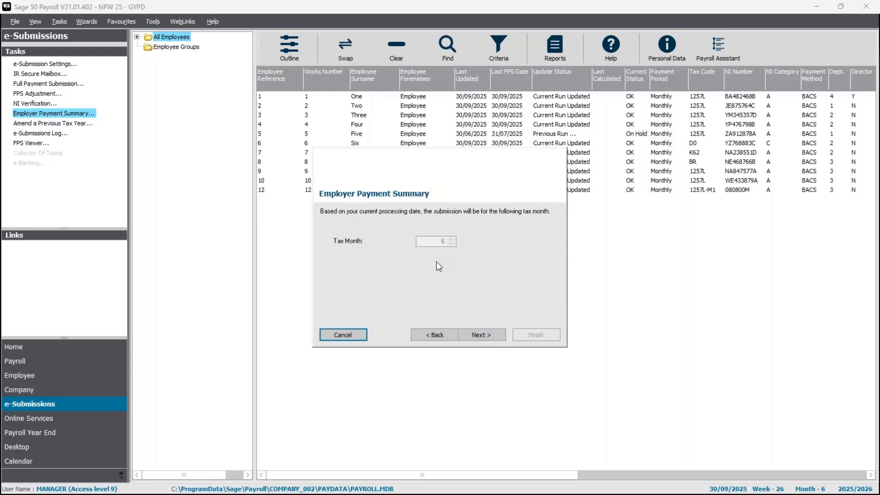
pyautogui.click(483, 335)
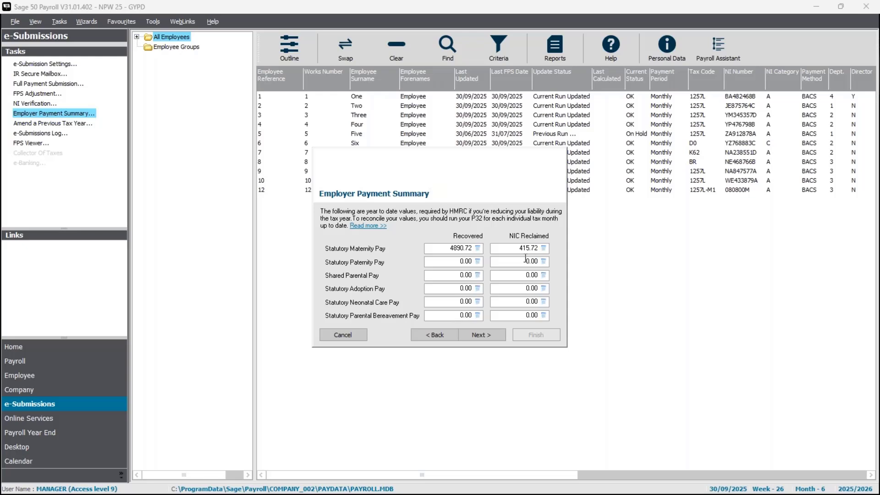
# Step: Accept the prefilled statutory pay recovery, CIS deduction and apprenticeship levy values, and finish the Employer Payment Summary wizard
pyautogui.click(494, 337)
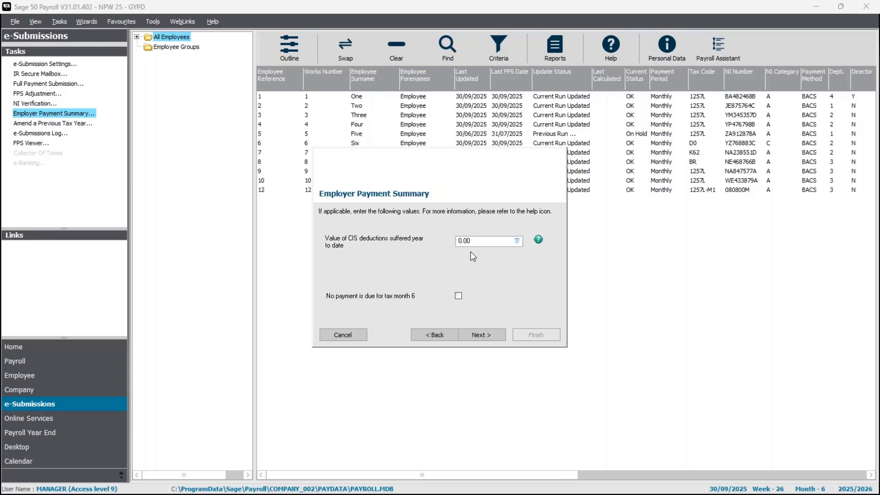
pyautogui.click(483, 336)
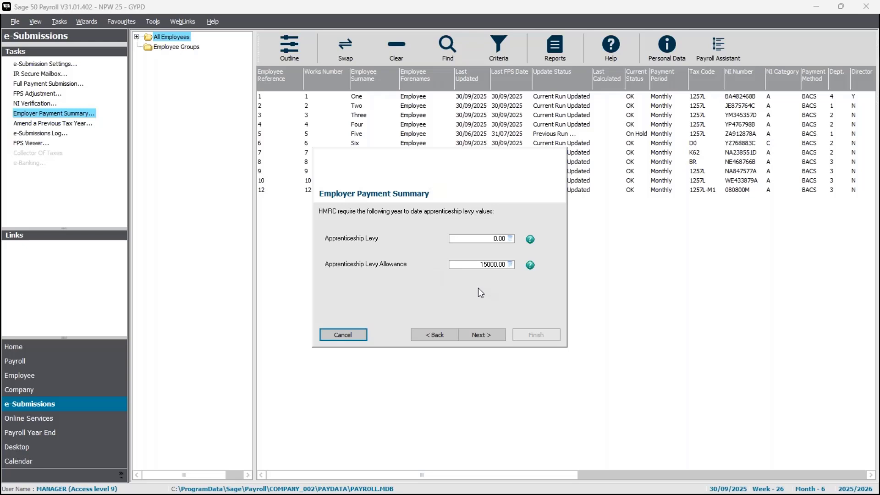
pyautogui.click(491, 334)
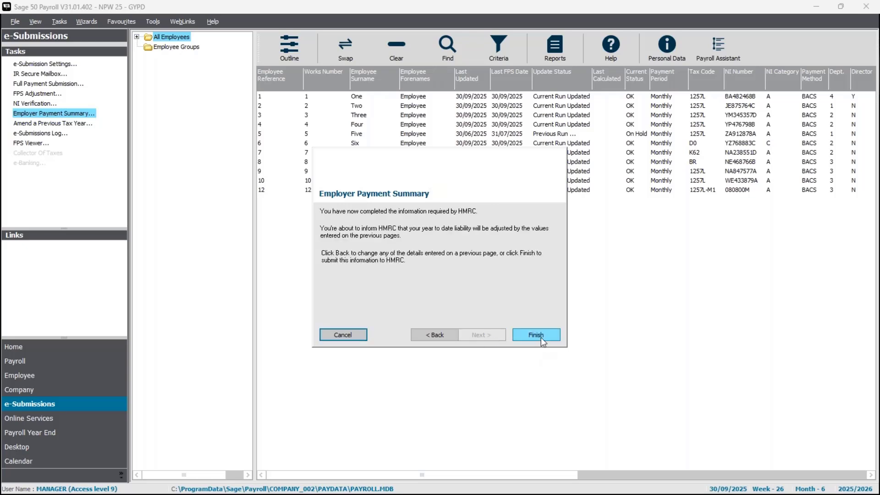
pyautogui.click(536, 335)
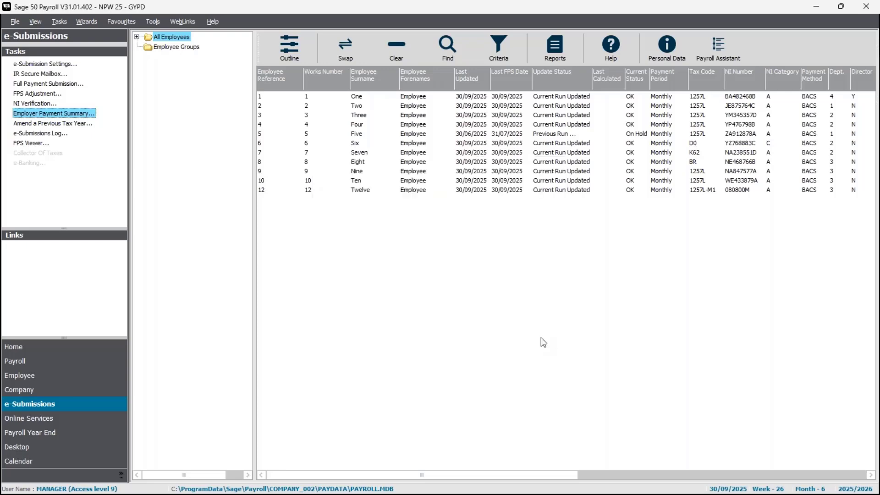
# Step: Acknowledge that HMRC will not receive the Employer Payment Summary, submit it with the stored gateway and company details, and close the submission window
pyautogui.click(380, 293)
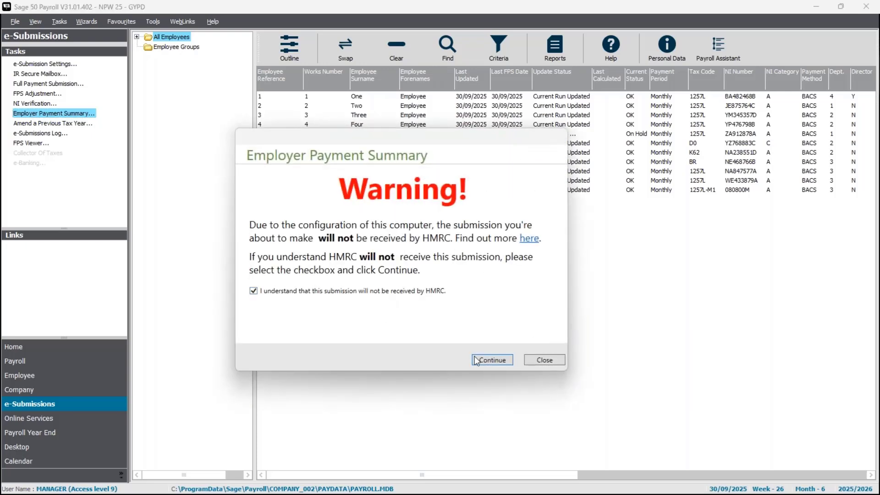
pyautogui.click(486, 360)
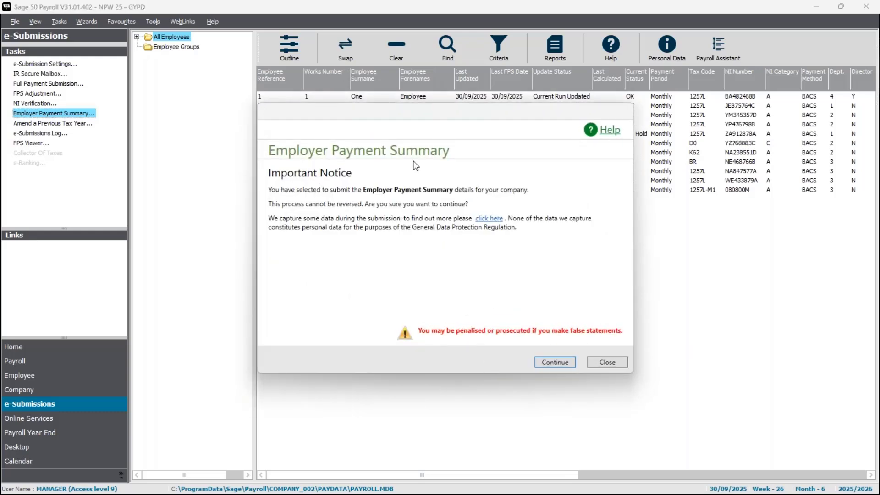
pyautogui.click(555, 362)
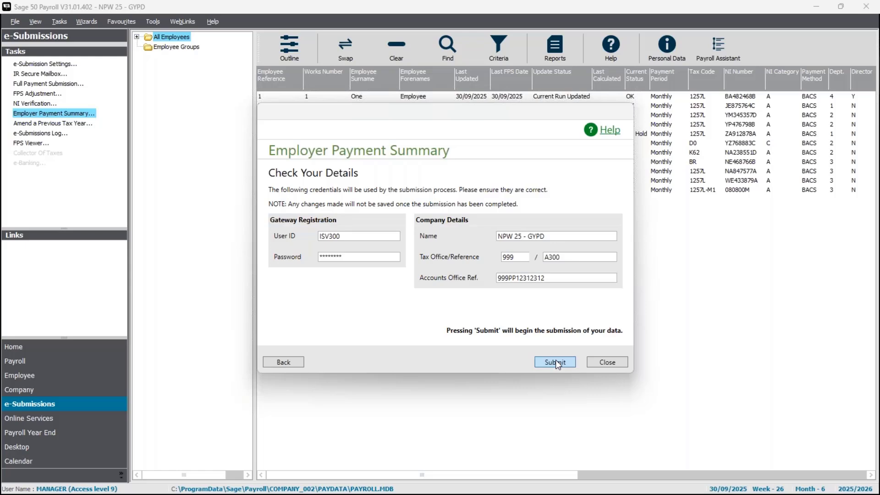
pyautogui.click(556, 361)
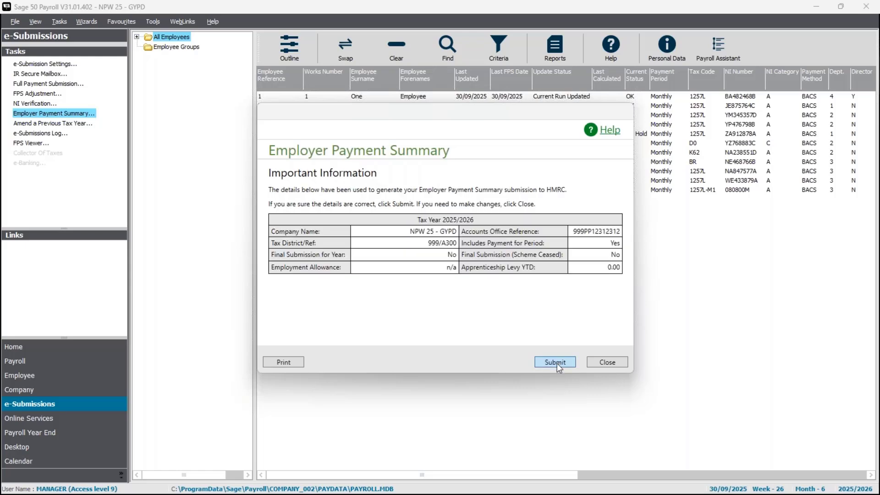
pyautogui.click(556, 362)
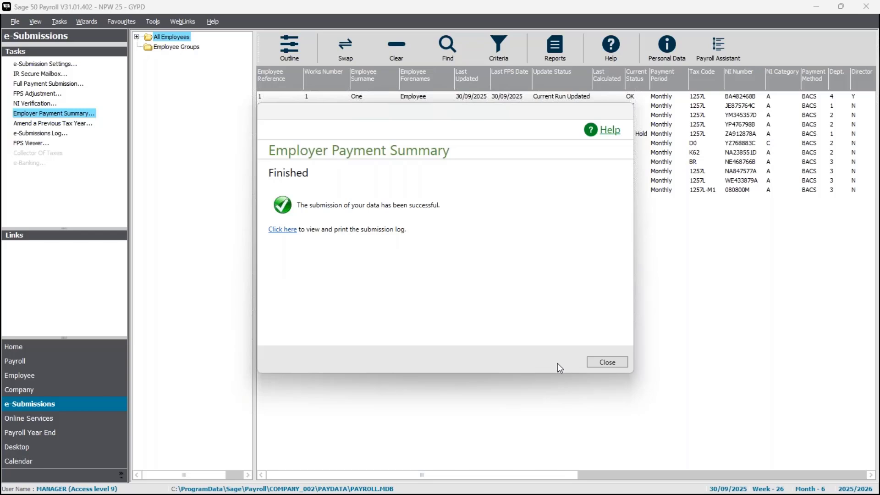
pyautogui.click(604, 362)
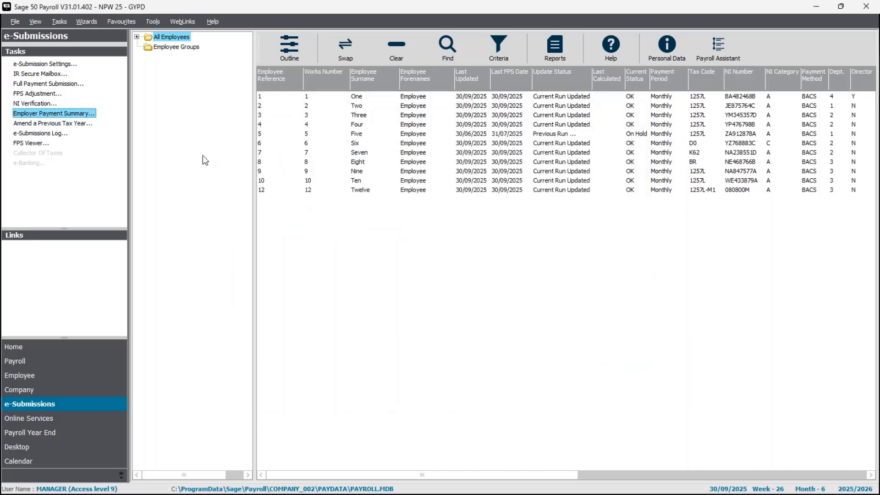
# Step: Check the latest NPW 25 - GYPD EPS in the e-Submissions log, including its payment adjustments and apprenticeship levy details, then close the log
pyautogui.click(42, 133)
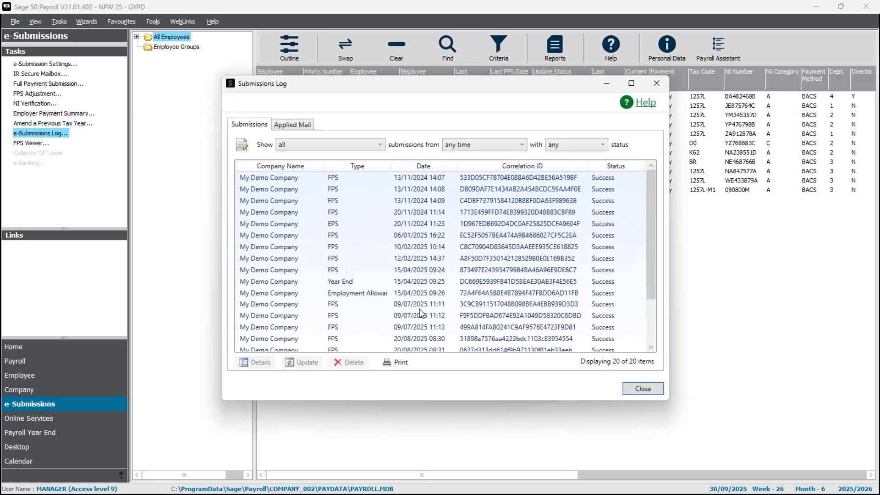
pyautogui.moveTo(650, 265); pyautogui.dragTo(650, 337)
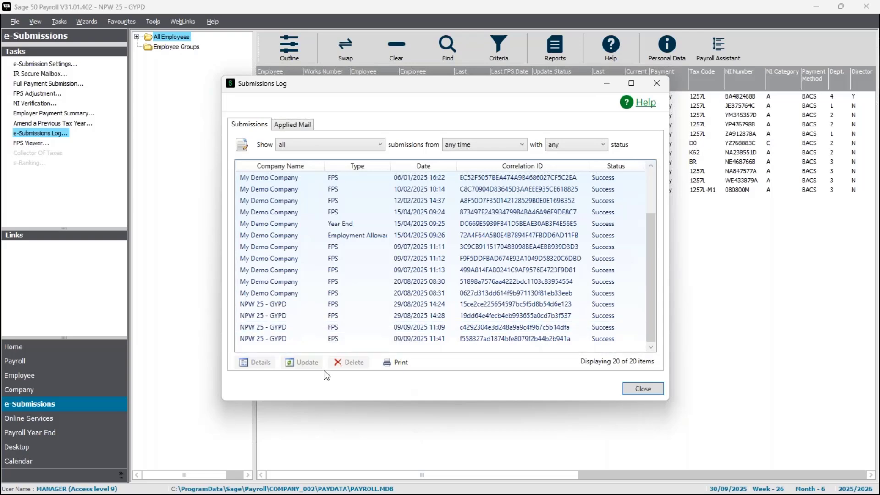
pyautogui.click(333, 341)
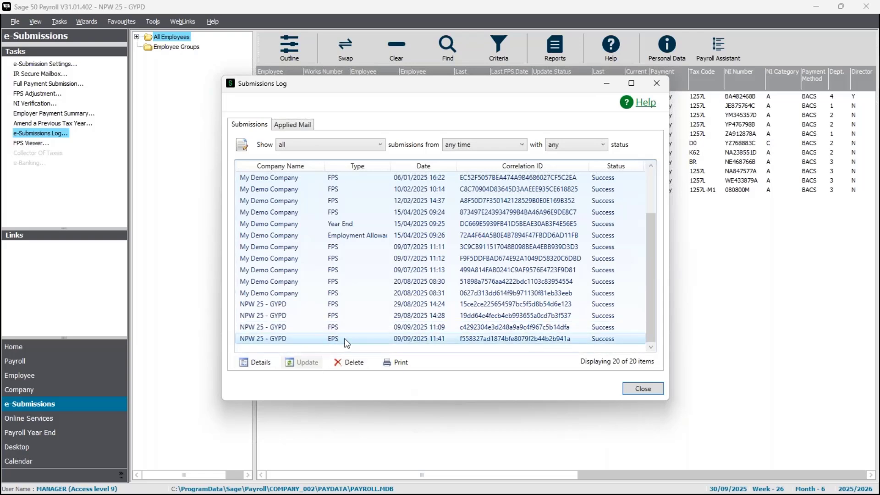
pyautogui.click(254, 362)
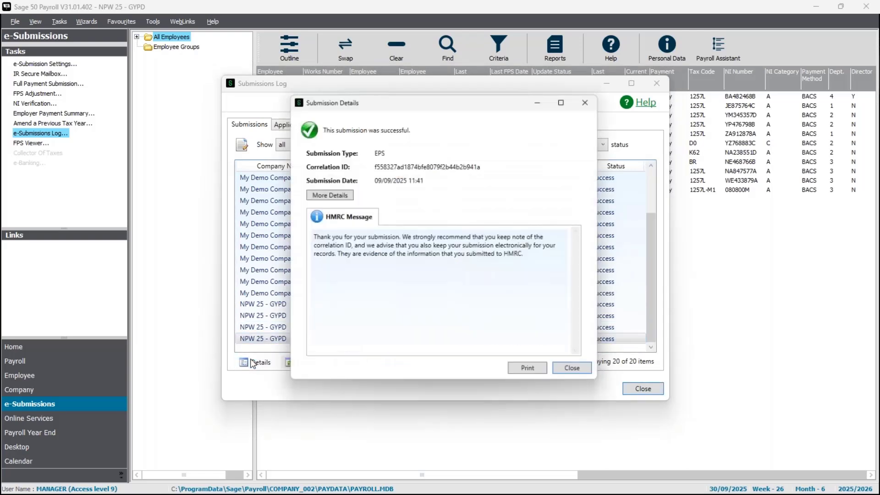
pyautogui.click(330, 195)
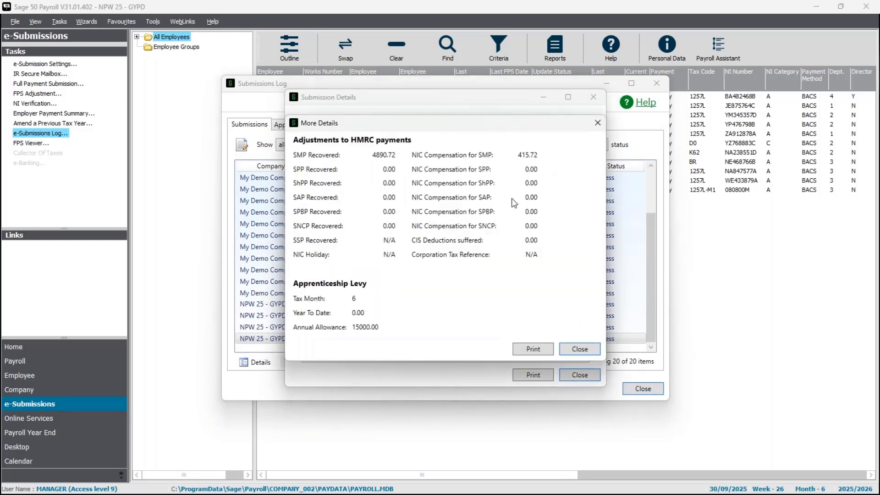
pyautogui.click(581, 348)
pyautogui.click(579, 373)
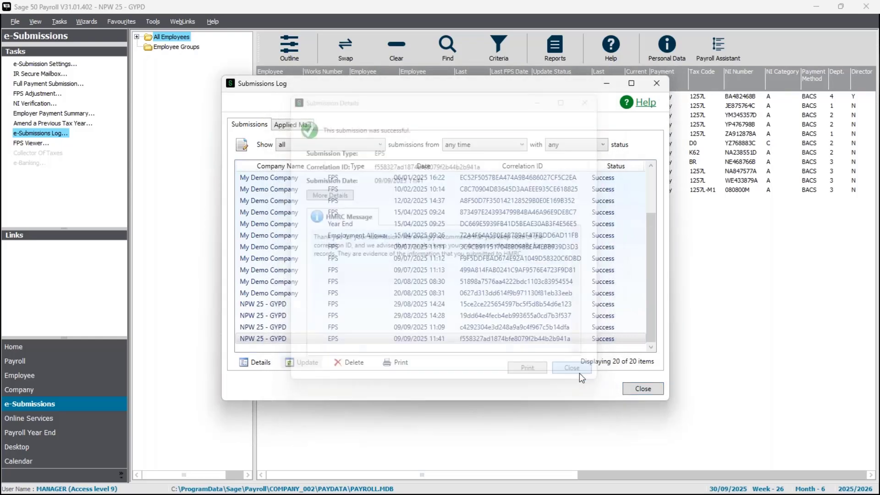
pyautogui.click(640, 389)
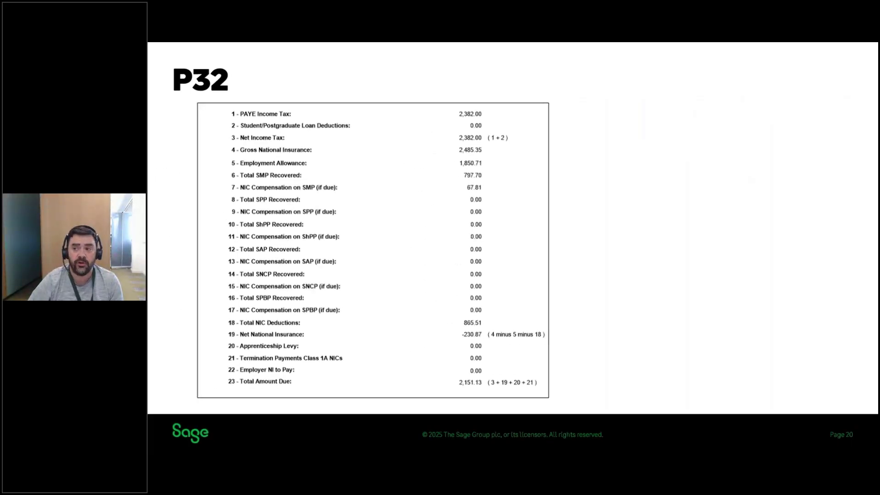
pyautogui.press('Right')
pyautogui.press('Right')
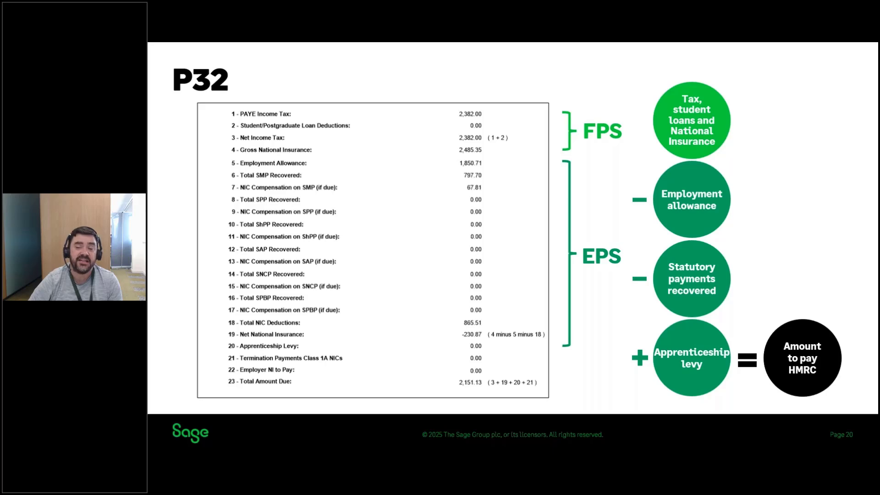
pyautogui.press('Right')
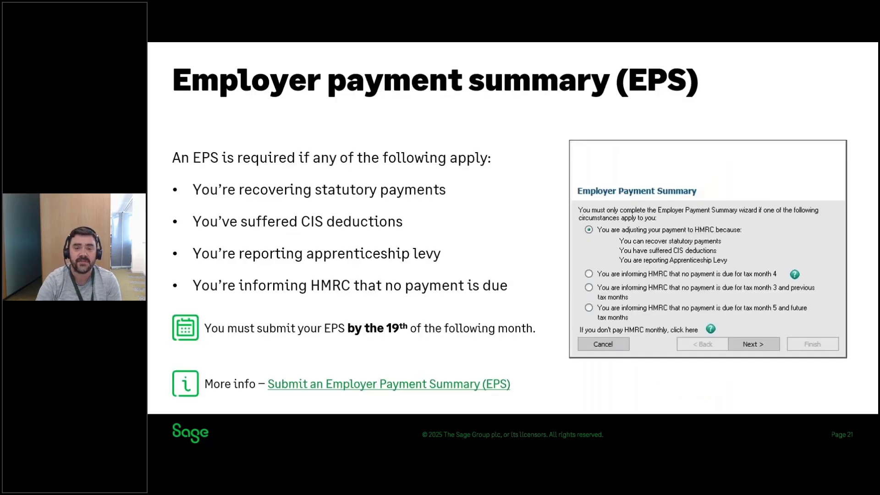